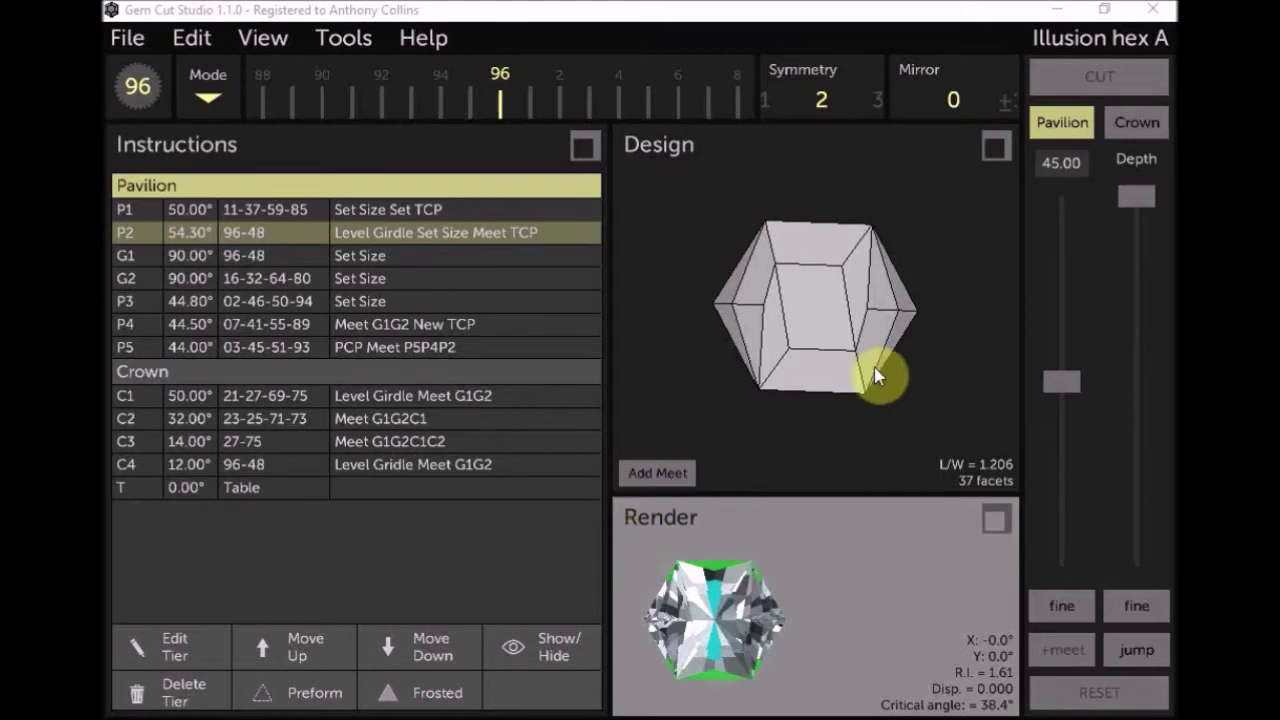
# Step the cutting assistant through the P1, P2, G1, G2 and P3 facet sequence.
pyautogui.moveTo(837, 408)
pyautogui.mouseDown()
pyautogui.moveTo(771, 186)
pyautogui.moveTo(820, 255)
pyautogui.moveTo(883, 228)
pyautogui.moveTo(843, 170)
pyautogui.moveTo(836, 442)
pyautogui.moveTo(851, 366)
pyautogui.moveTo(820, 363)
pyautogui.moveTo(836, 382)
pyautogui.moveTo(826, 389)
pyautogui.moveTo(811, 206)
pyautogui.moveTo(834, 400)
pyautogui.mouseUp()
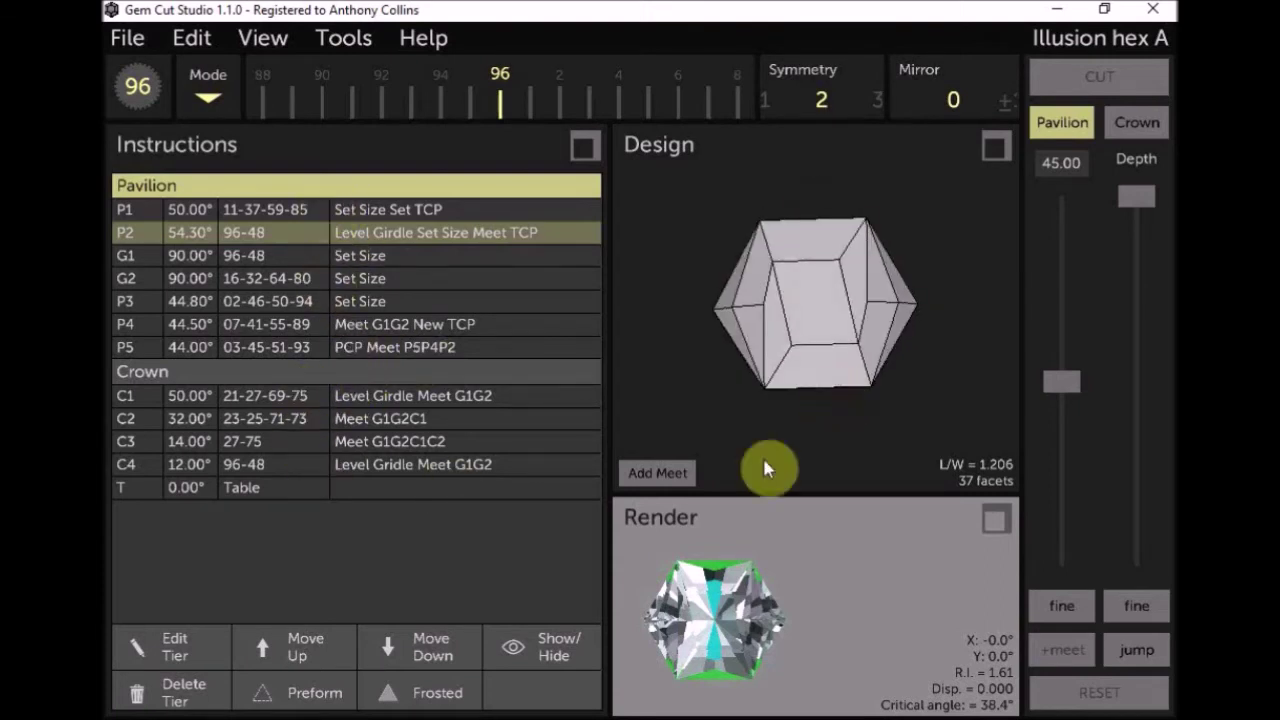
pyautogui.moveTo(847, 426); pyautogui.dragTo(834, 360)
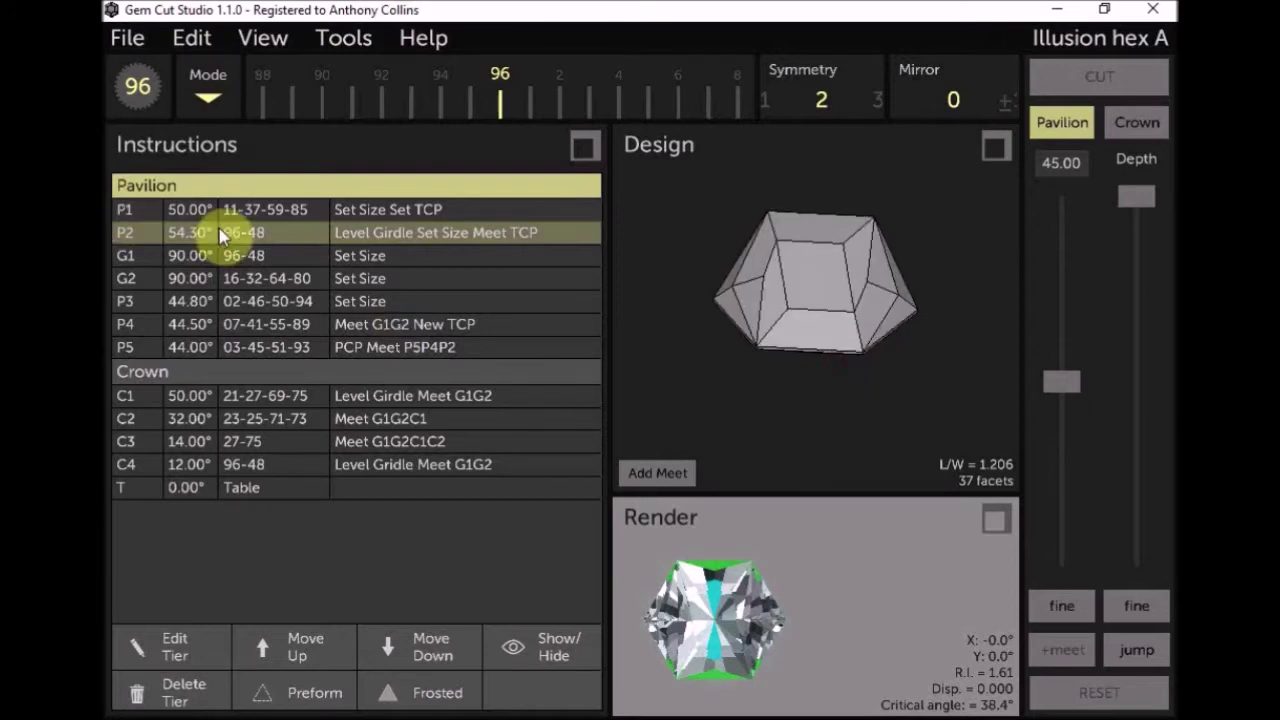
pyautogui.click(341, 42)
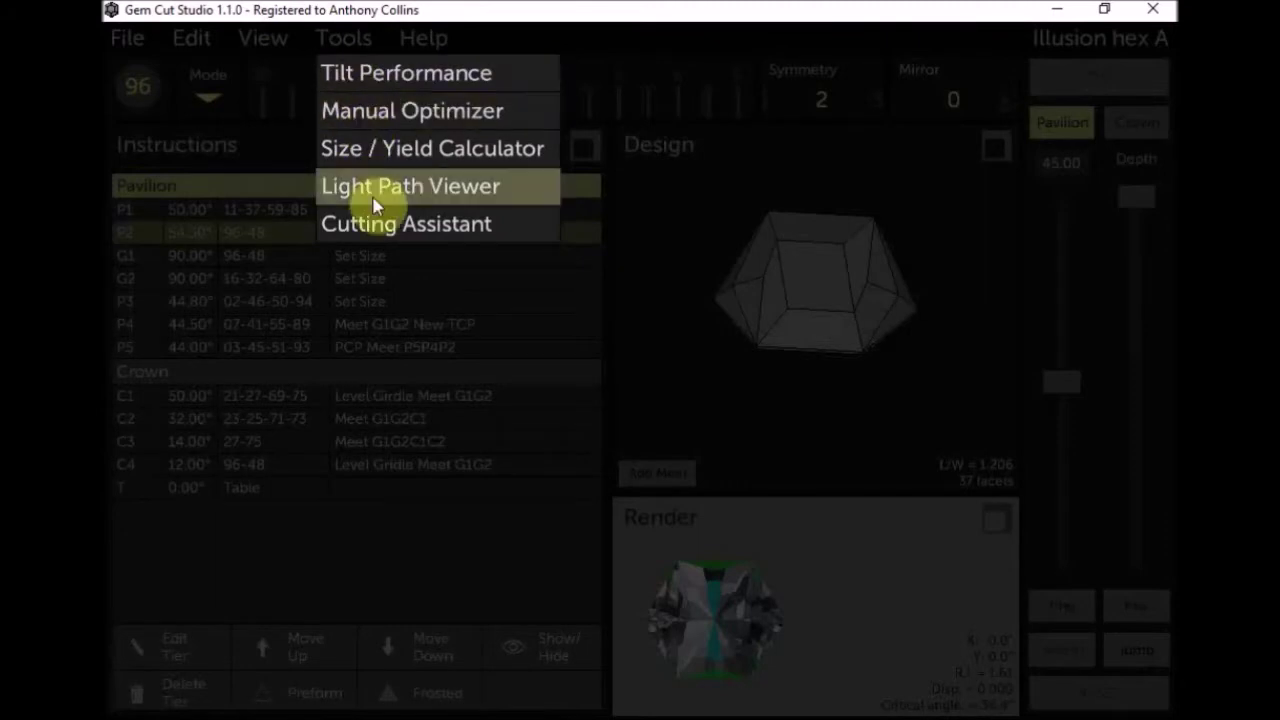
pyautogui.click(368, 225)
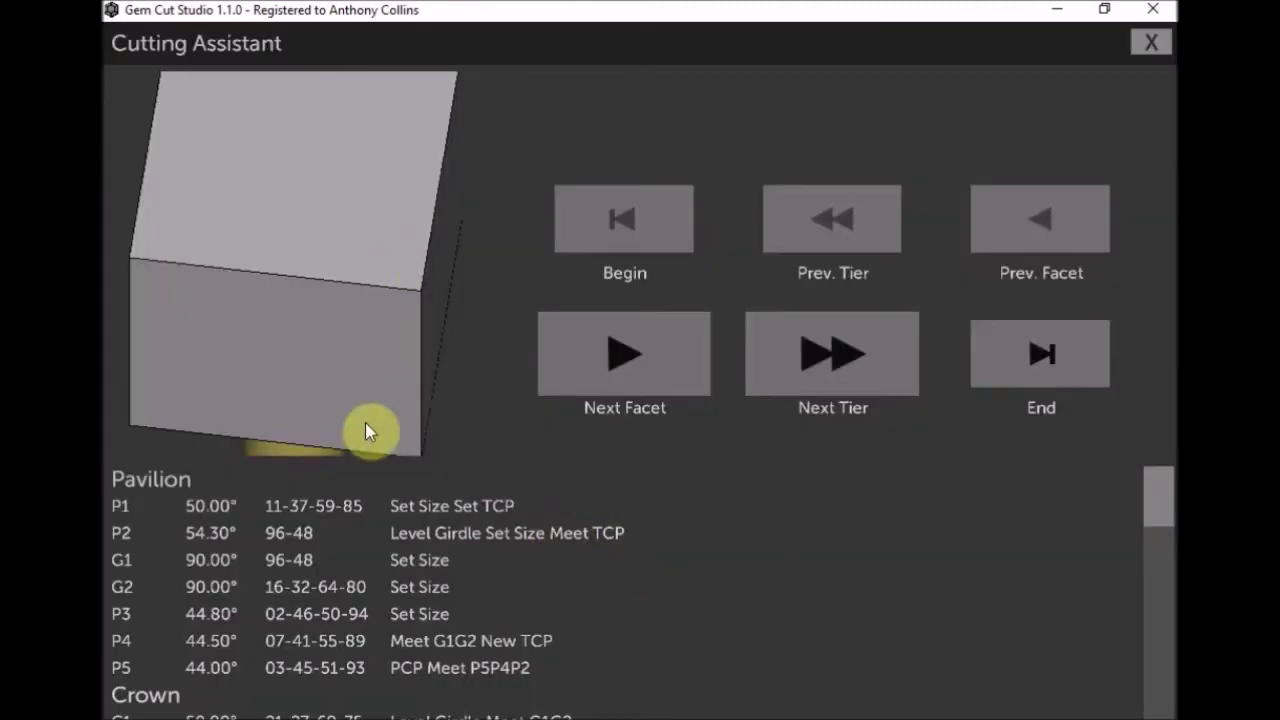
pyautogui.click(635, 371)
pyautogui.click(635, 368)
pyautogui.click(635, 368)
pyautogui.click(635, 368)
pyautogui.click(636, 367)
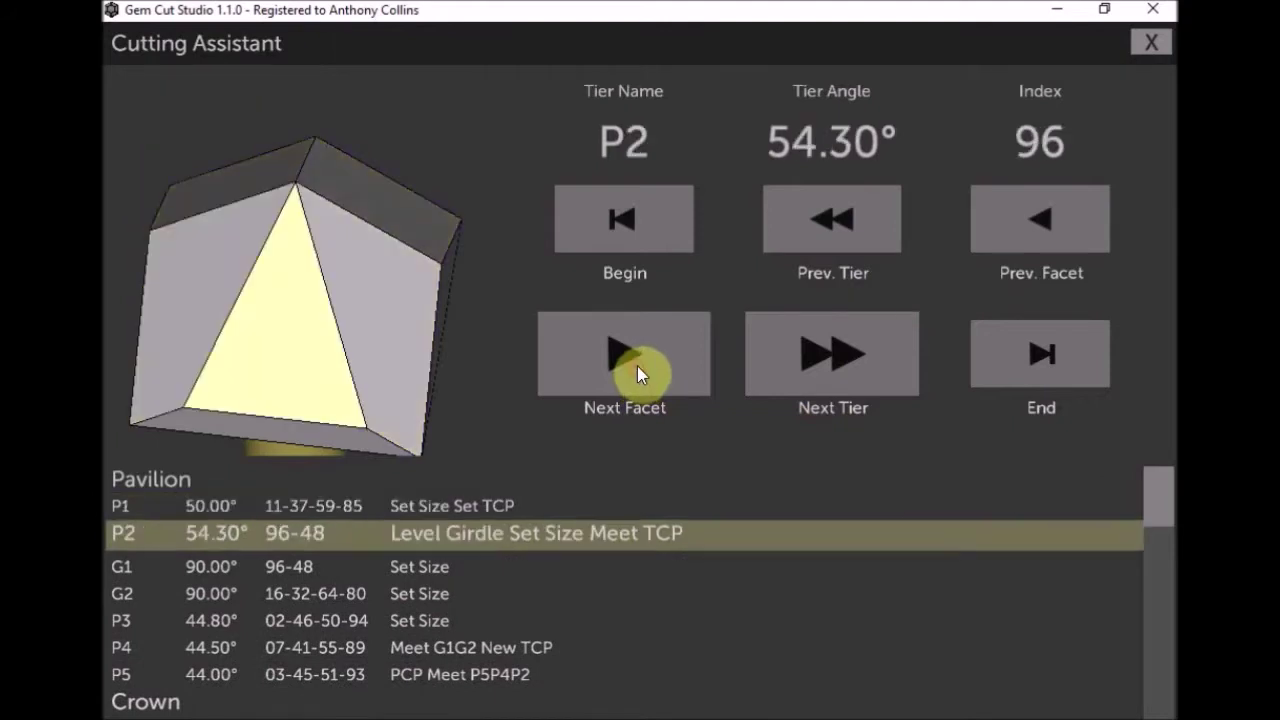
pyautogui.click(636, 367)
pyautogui.click(636, 367)
pyautogui.click(636, 367)
pyautogui.click(636, 367)
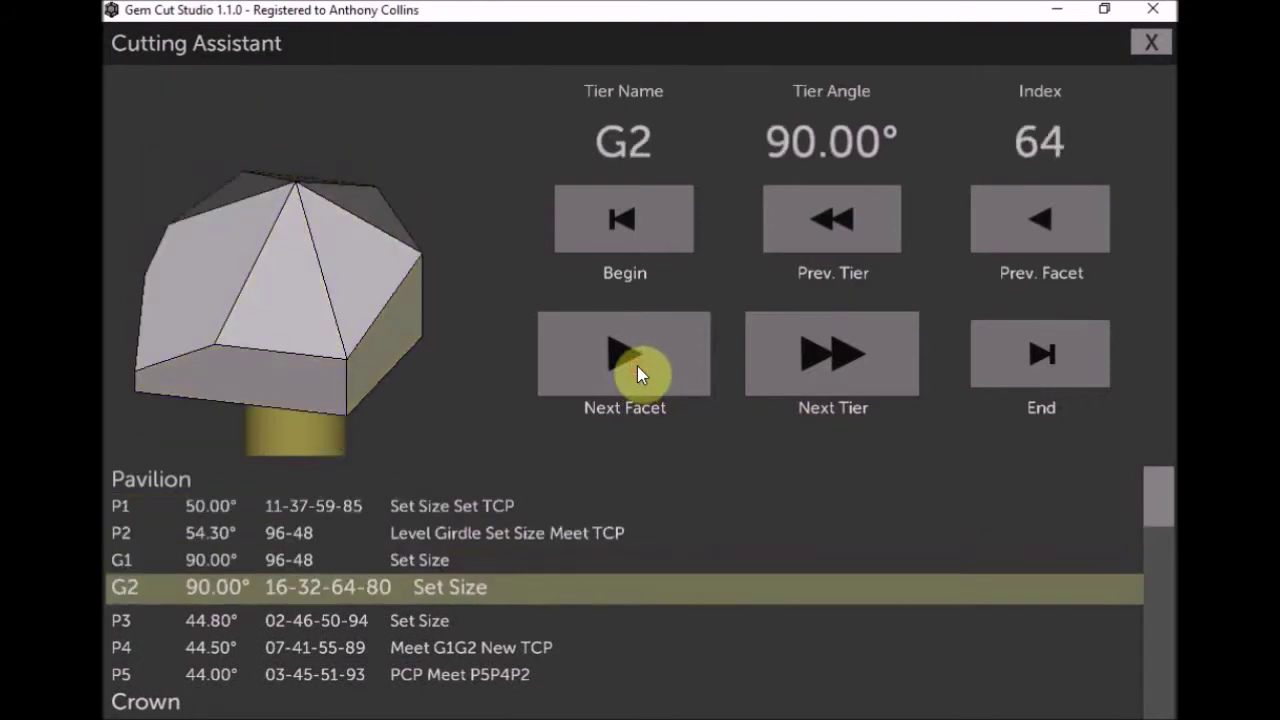
pyautogui.click(637, 366)
pyautogui.click(637, 366)
pyautogui.click(637, 366)
pyautogui.click(637, 367)
pyautogui.click(637, 367)
pyautogui.click(637, 367)
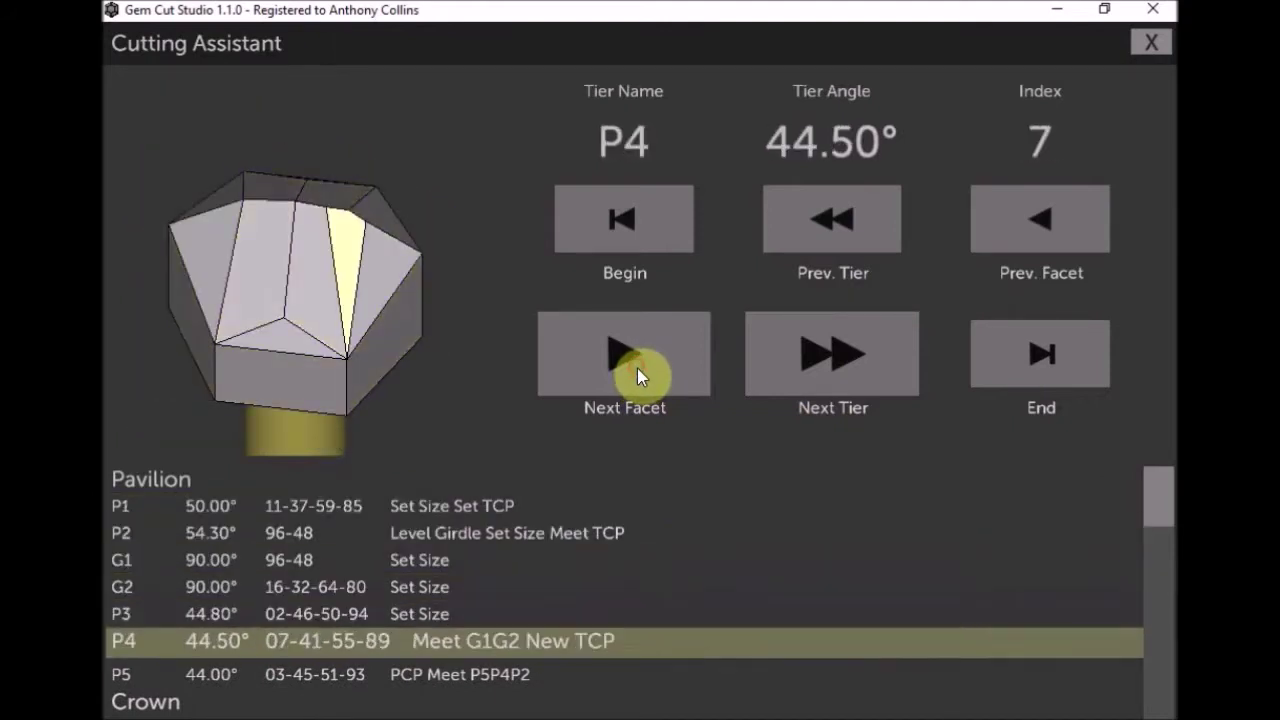
# Continue through the P4, P5, C1, C2, C3 and C4 facets to the table, then close the assistant.
pyautogui.click(637, 368)
pyautogui.click(637, 368)
pyautogui.click(637, 368)
pyautogui.click(637, 368)
pyautogui.click(637, 368)
pyautogui.click(637, 368)
pyautogui.click(637, 368)
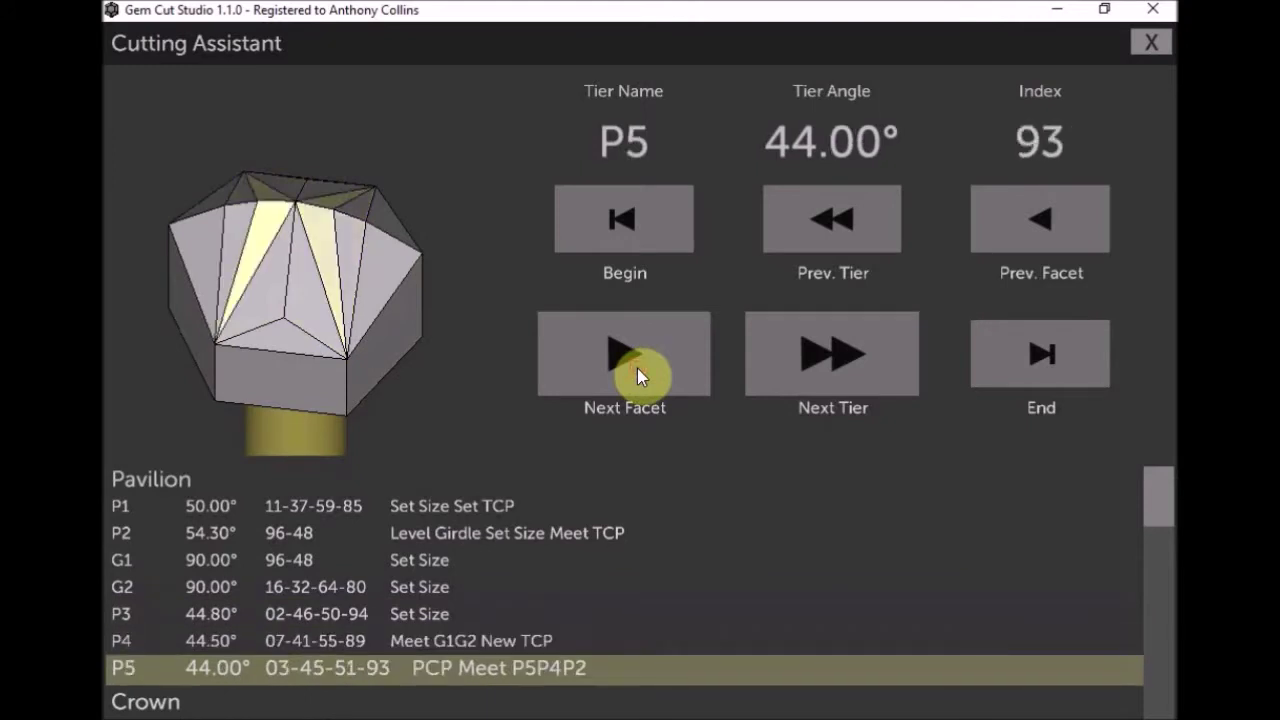
pyautogui.click(637, 368)
pyautogui.click(637, 368)
pyautogui.click(637, 368)
pyautogui.click(637, 368)
pyautogui.click(637, 368)
pyautogui.click(637, 368)
pyautogui.click(637, 368)
pyautogui.click(637, 368)
pyautogui.click(637, 368)
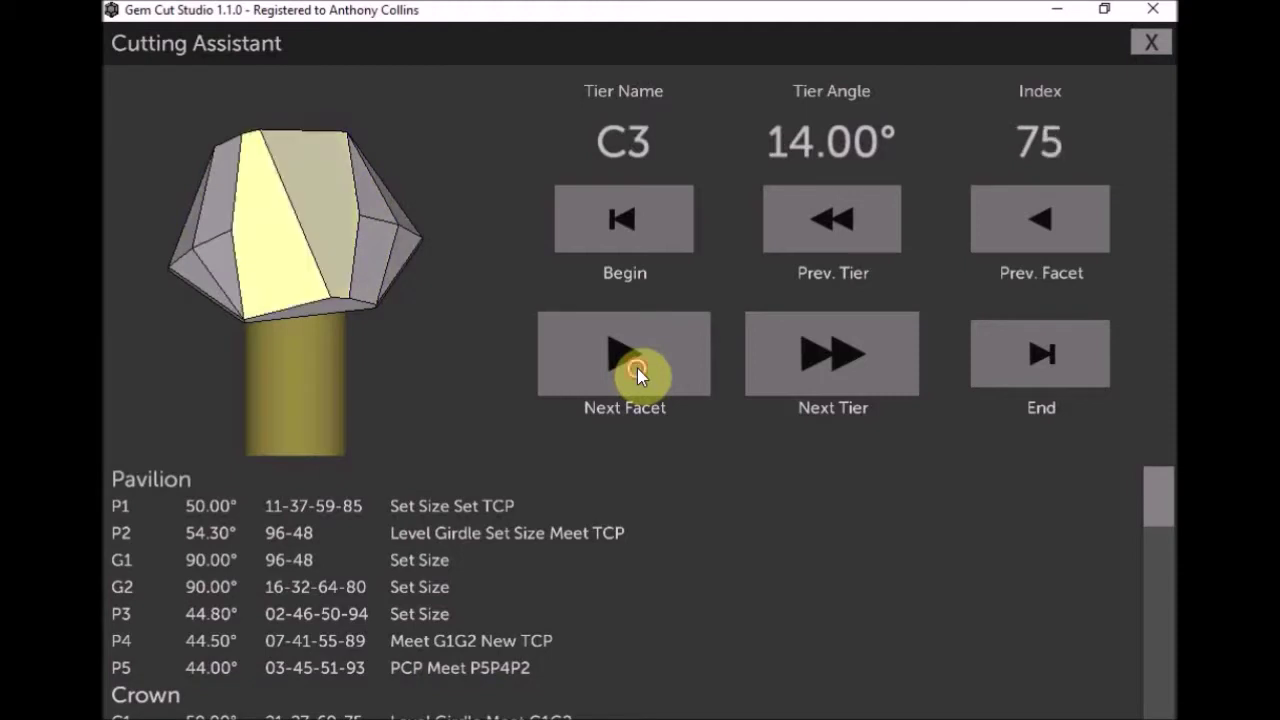
pyautogui.click(637, 368)
pyautogui.click(637, 368)
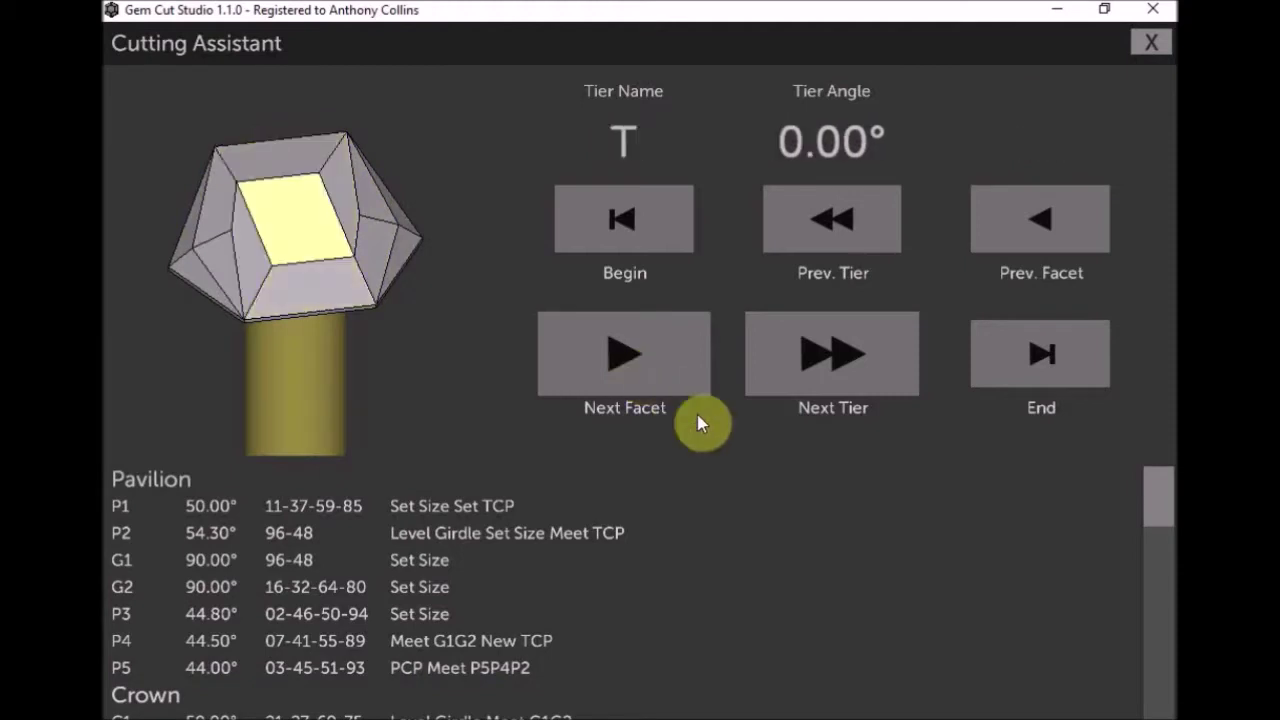
pyautogui.click(1152, 43)
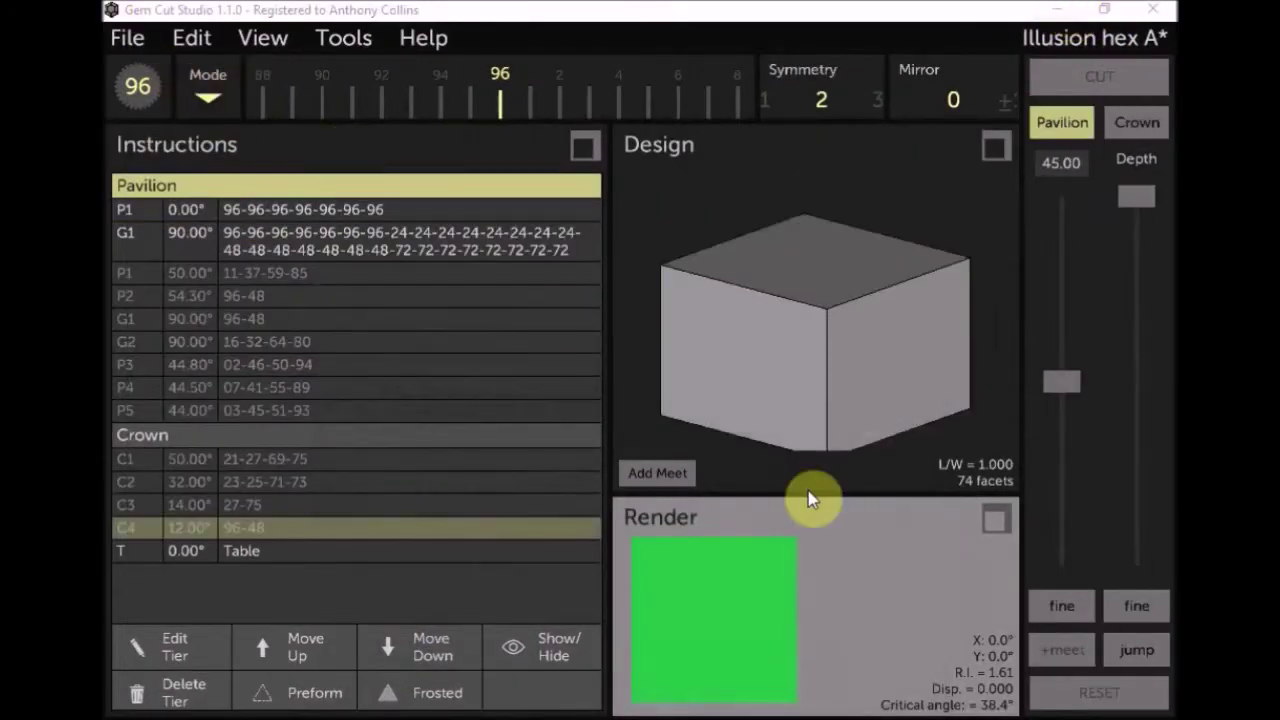
# Reveal the original P1 50.00° tier on the preform and orbit the 71-facet pointed pavilion.
pyautogui.click(237, 275)
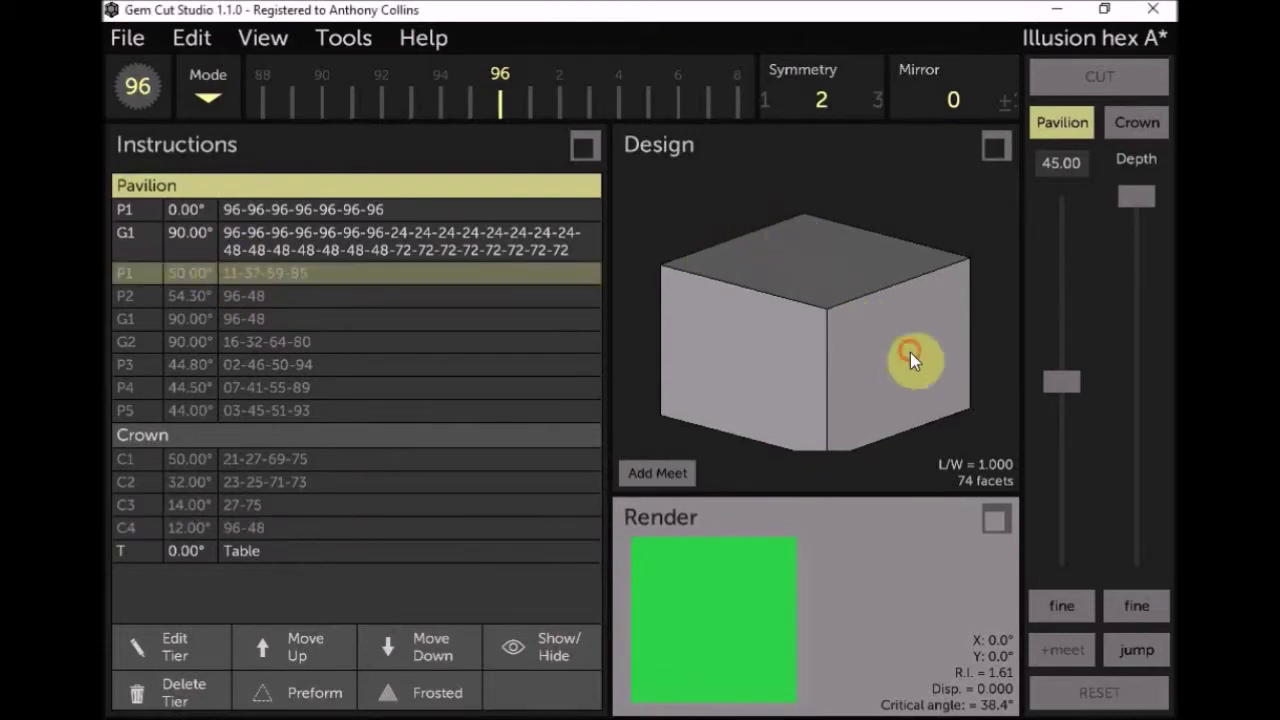
pyautogui.moveTo(914, 357); pyautogui.dragTo(880, 358)
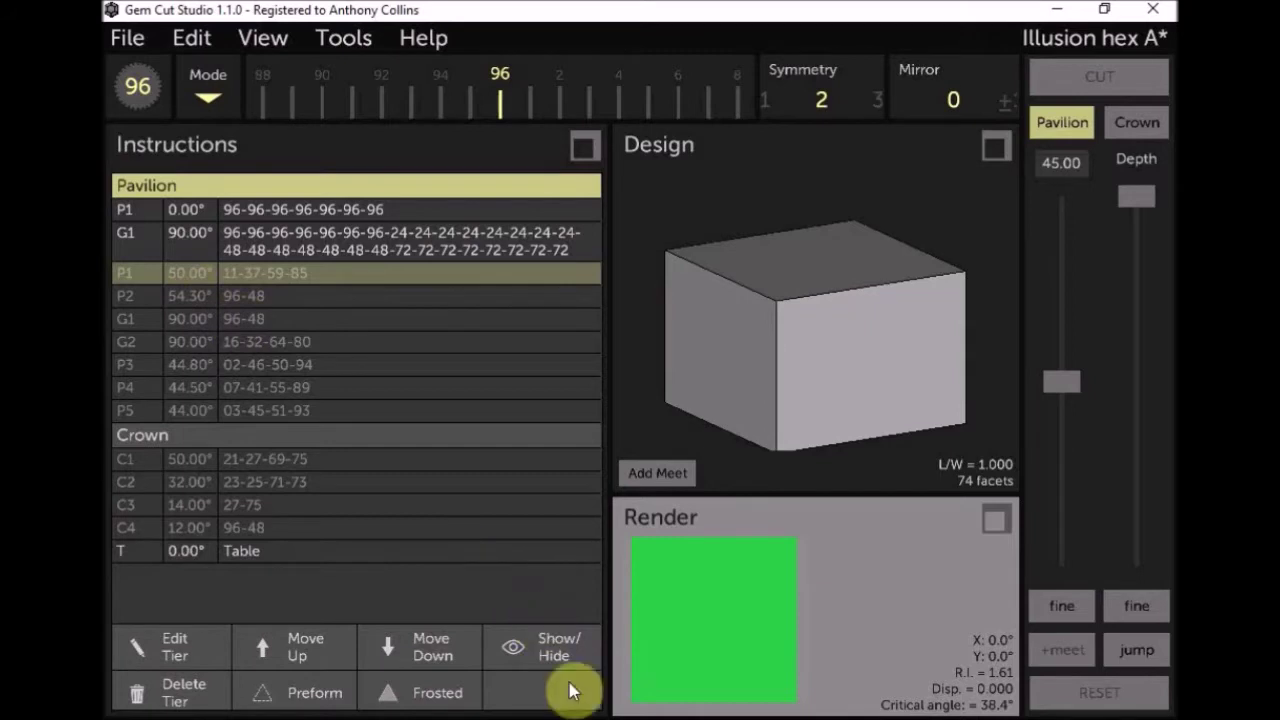
pyautogui.click(551, 648)
pyautogui.moveTo(897, 388); pyautogui.dragTo(757, 151)
pyautogui.moveTo(880, 371); pyautogui.dragTo(794, 266)
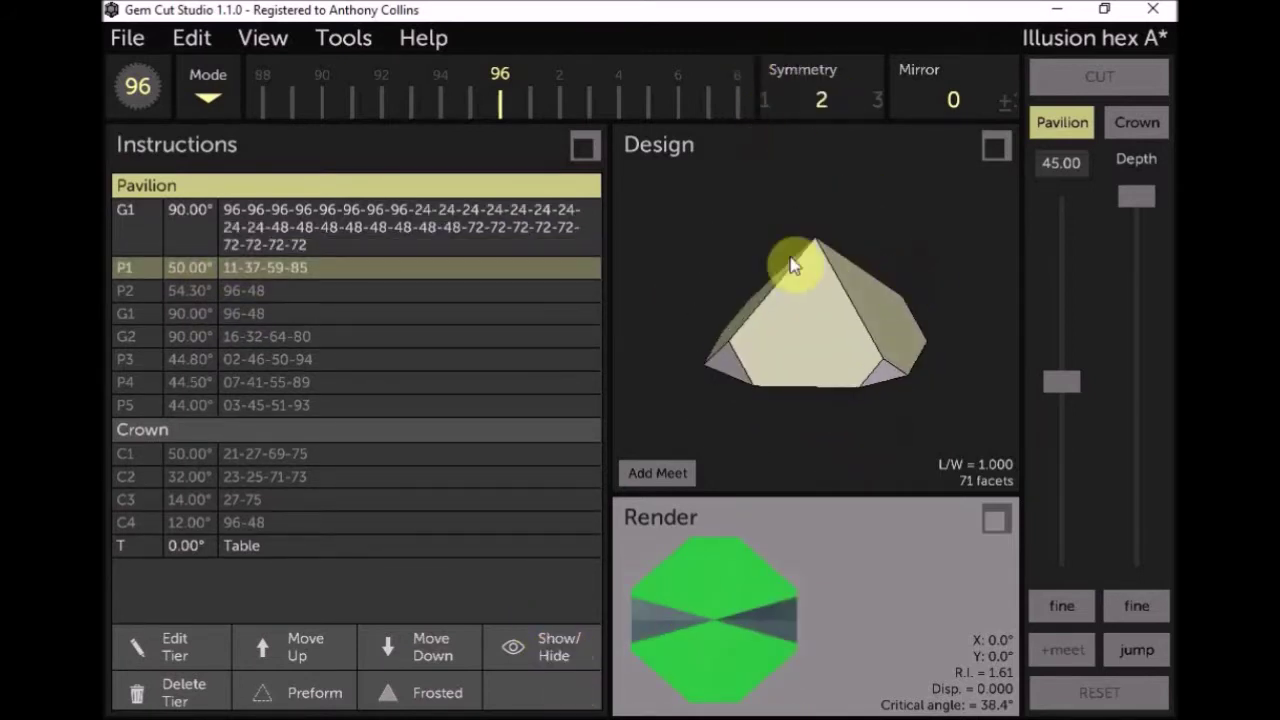
pyautogui.moveTo(781, 311); pyautogui.dragTo(741, 383)
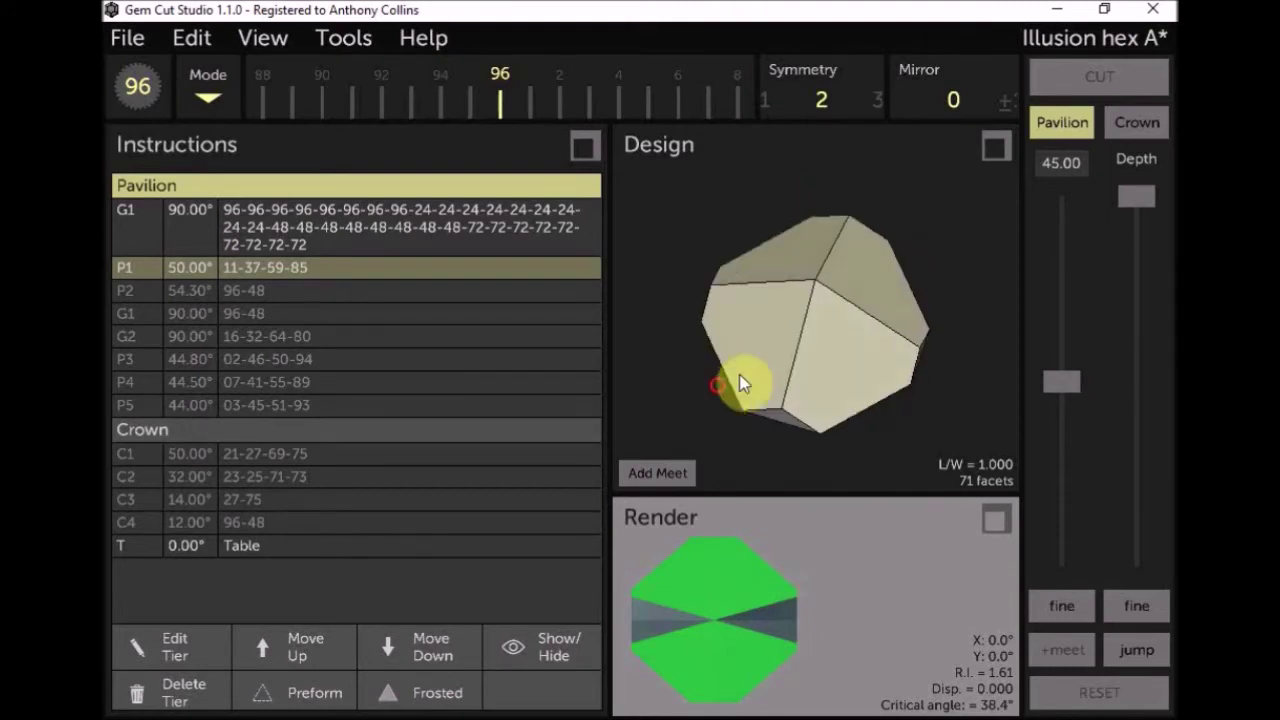
pyautogui.moveTo(829, 230); pyautogui.dragTo(971, 317)
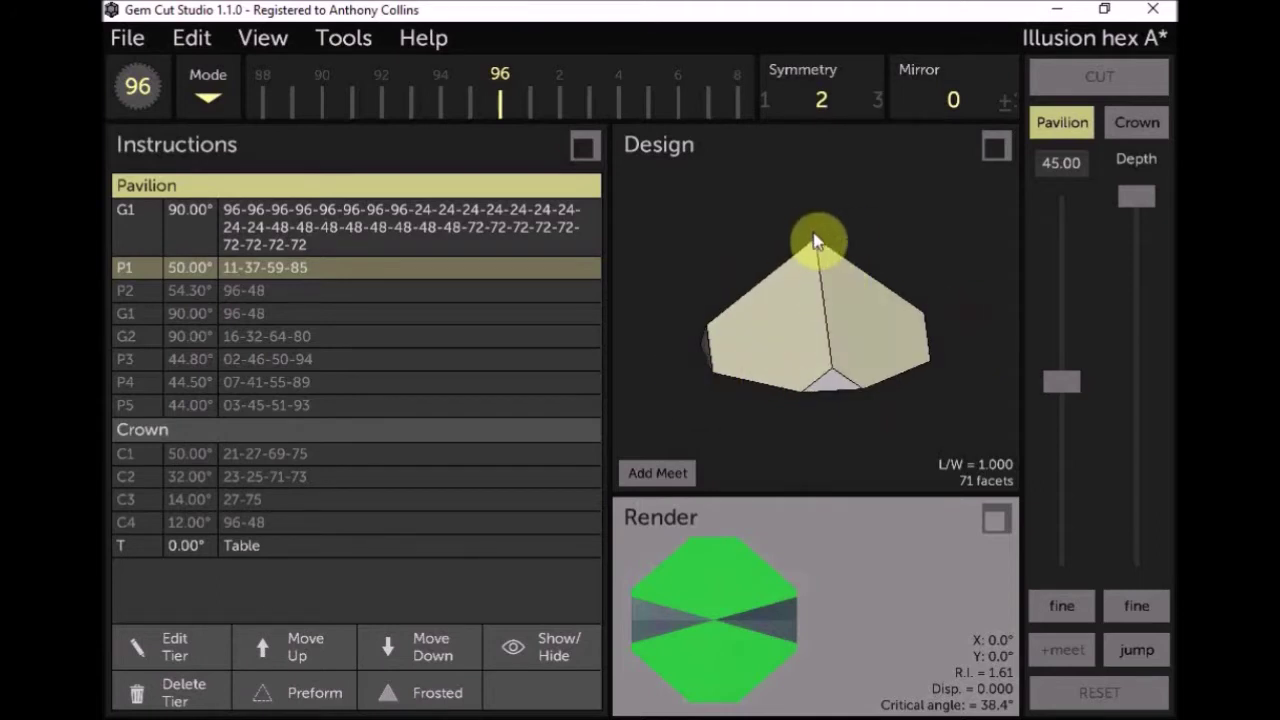
pyautogui.click(170, 290)
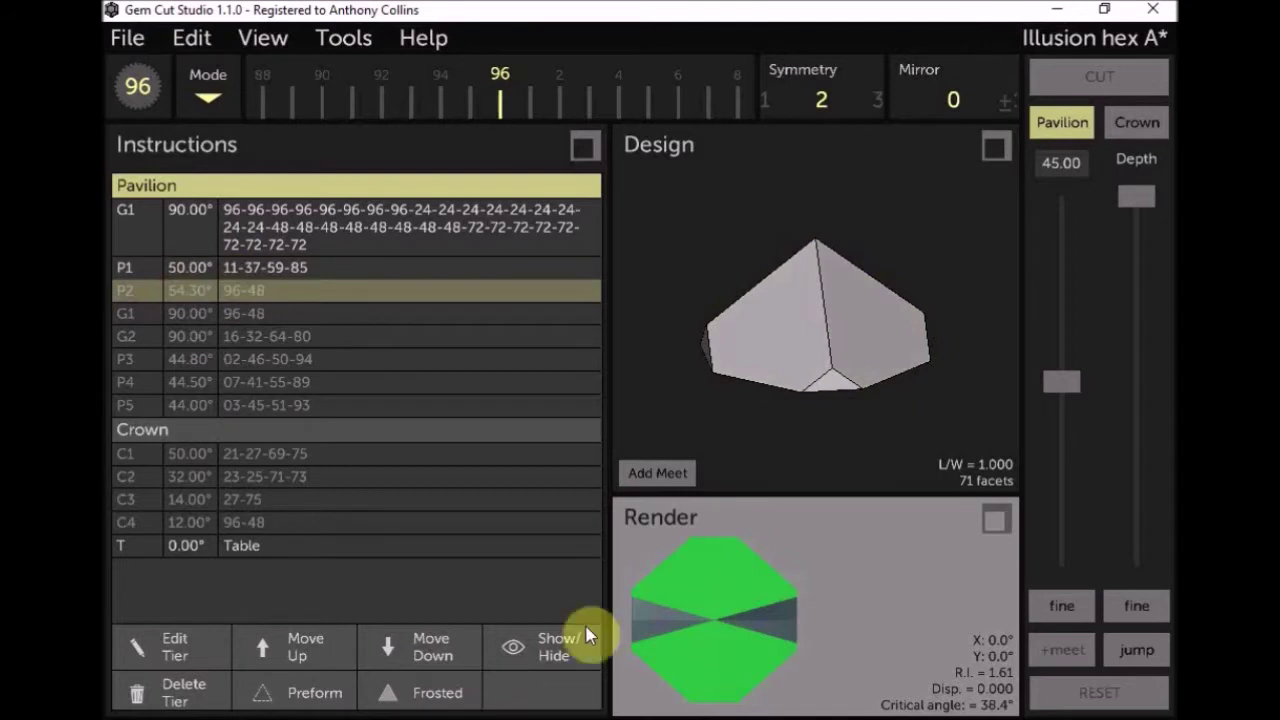
# Unhide the P2 54.30° tier at 96-48 and orbit the 57-facet pavilion at L/W 1.243.
pyautogui.click(548, 636)
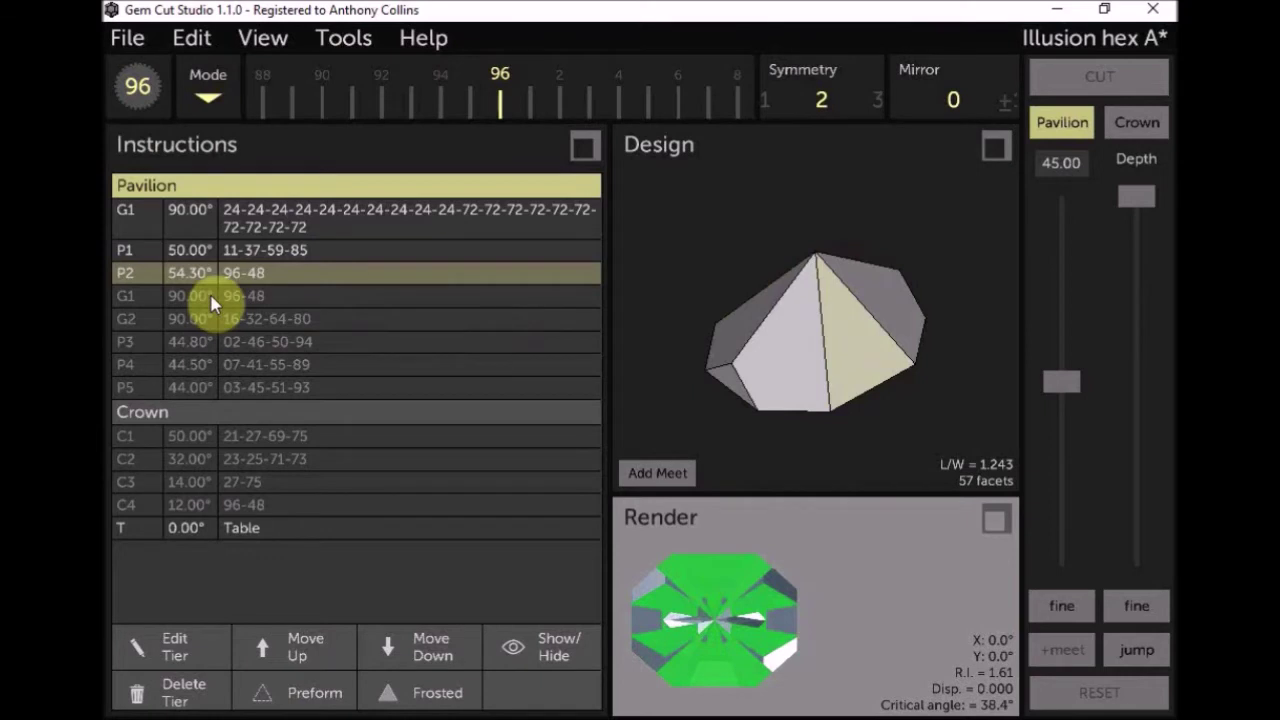
pyautogui.click(261, 260)
pyautogui.moveTo(872, 318); pyautogui.dragTo(862, 420)
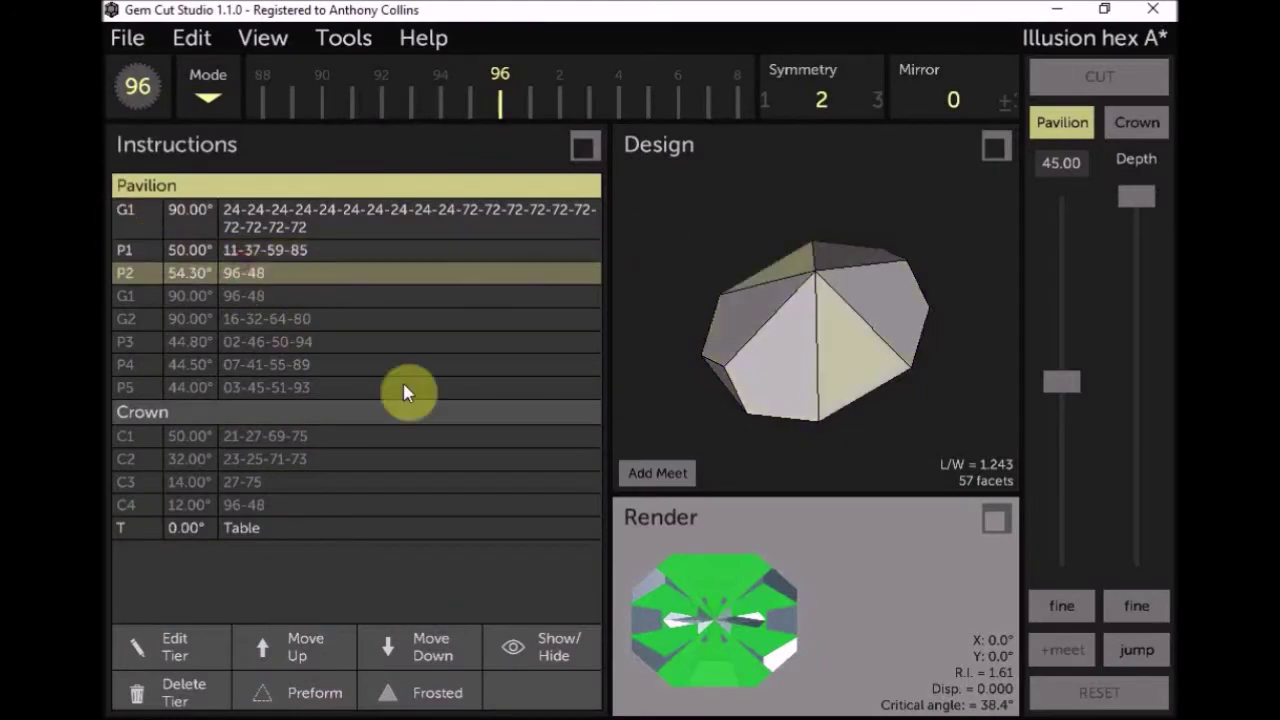
pyautogui.moveTo(800, 455); pyautogui.dragTo(926, 326)
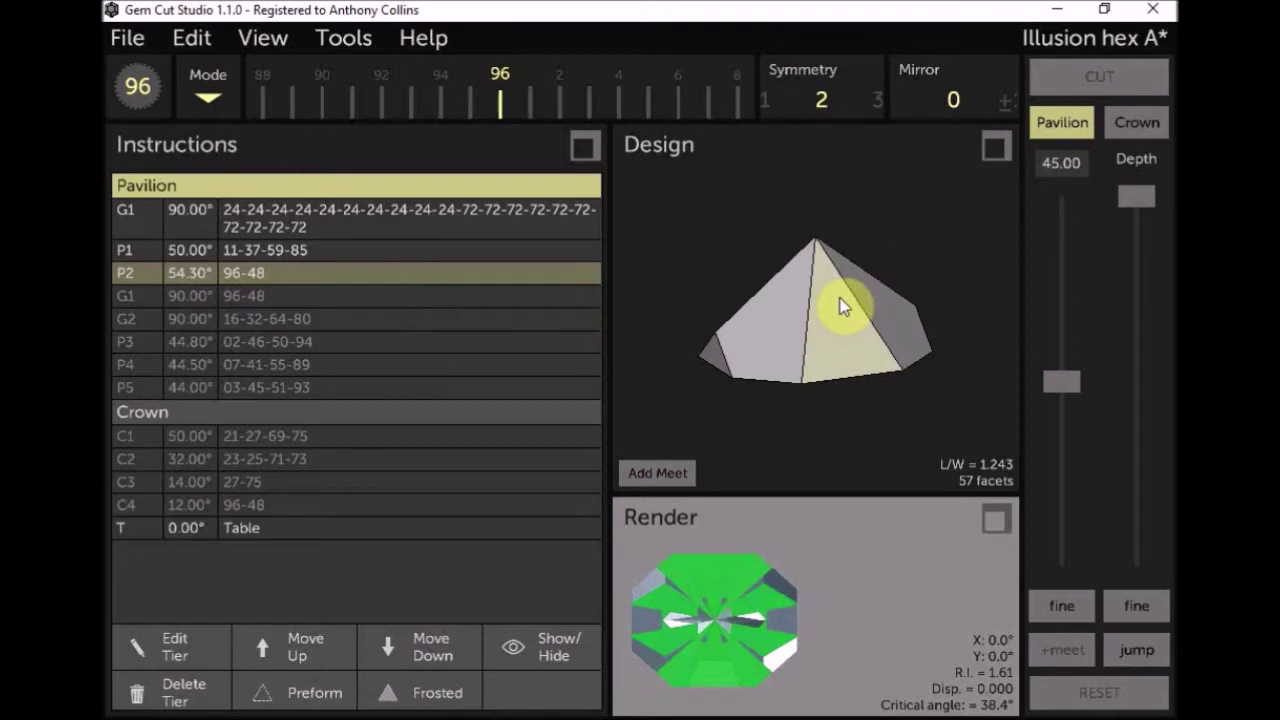
pyautogui.moveTo(894, 301); pyautogui.dragTo(960, 363)
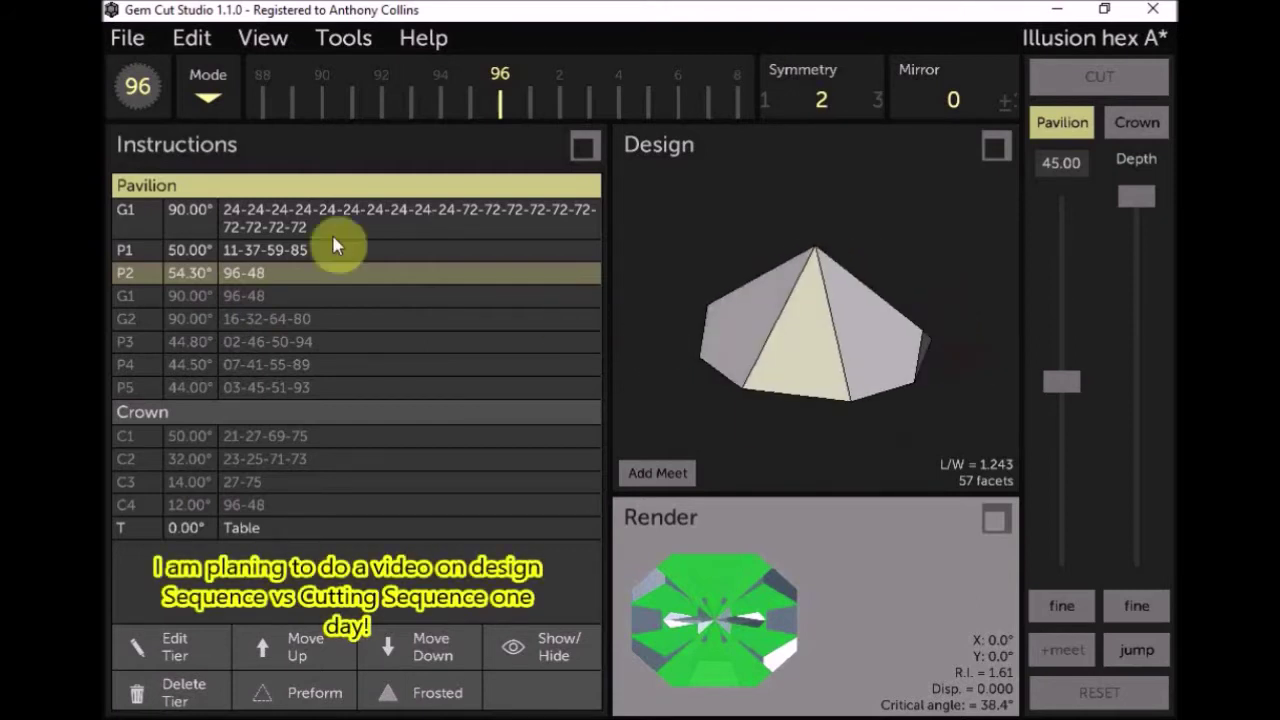
# In top-down view, show the G1 90.00° girdle tier at 96-48, reaching 59 facets at L/W 1.387.
pyautogui.doubleClick(756, 326)
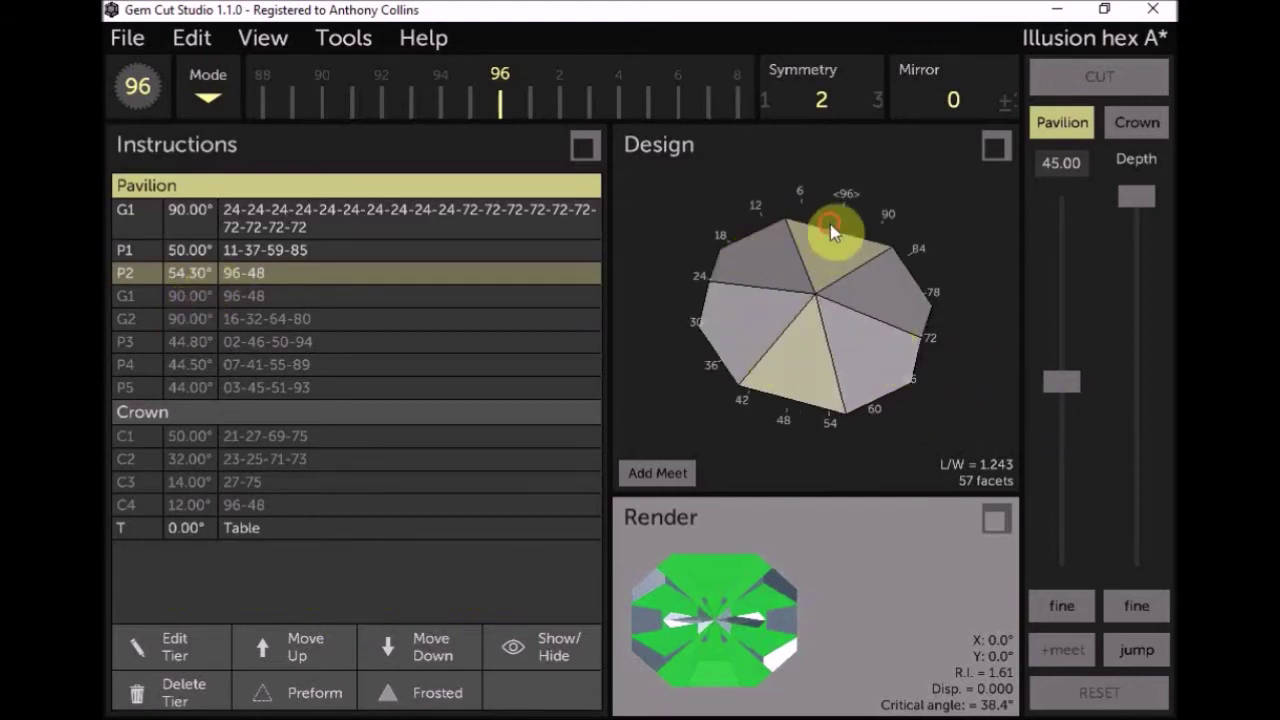
pyautogui.moveTo(830, 224); pyautogui.dragTo(805, 229)
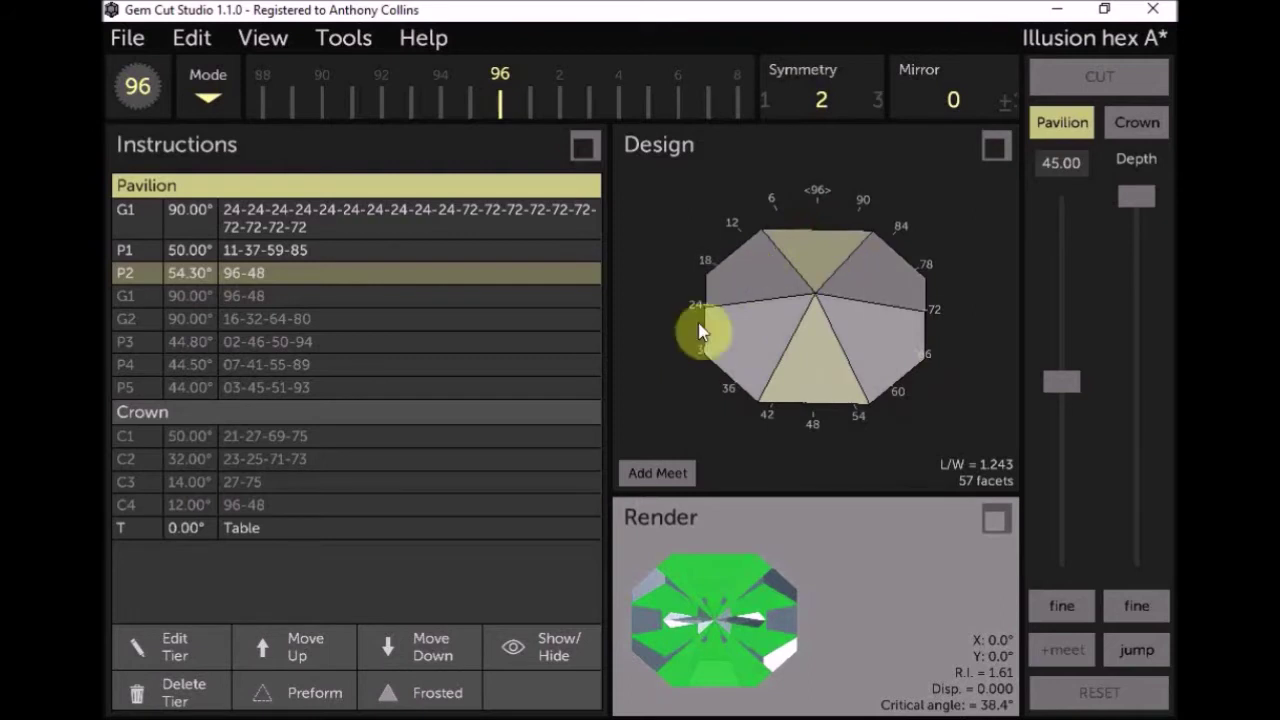
pyautogui.click(189, 296)
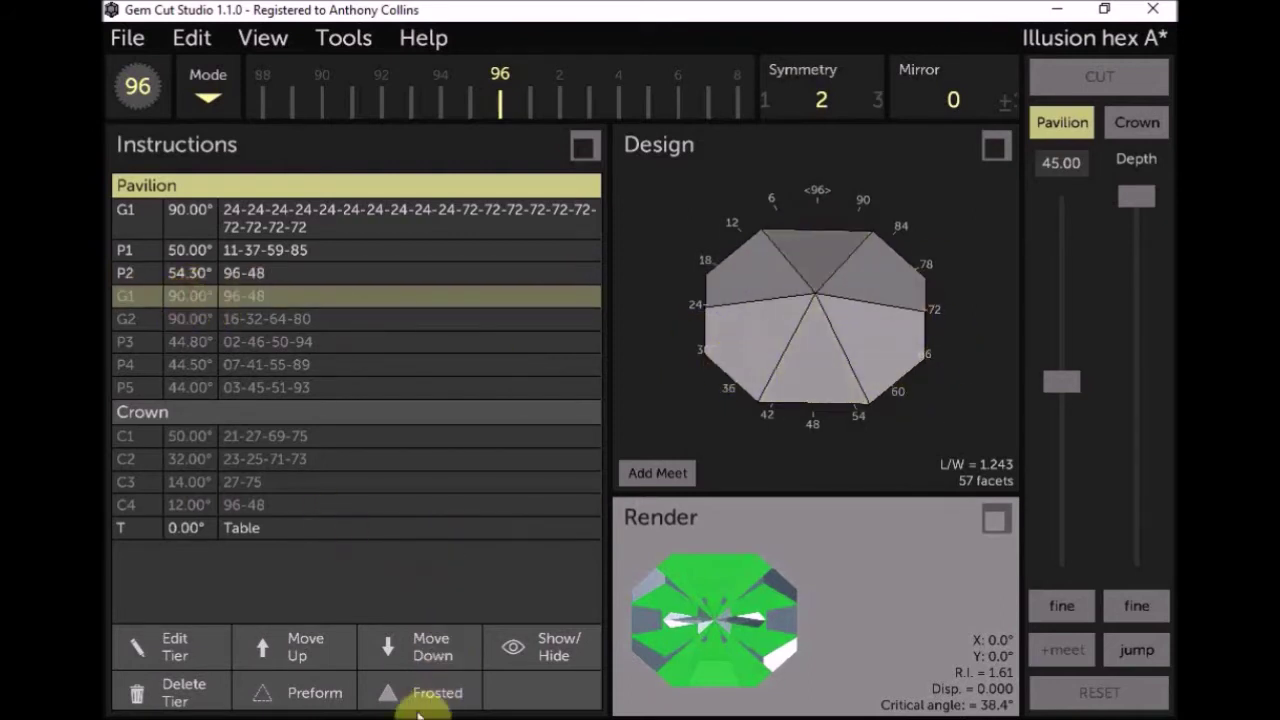
pyautogui.click(568, 650)
pyautogui.moveTo(847, 423); pyautogui.dragTo(814, 357)
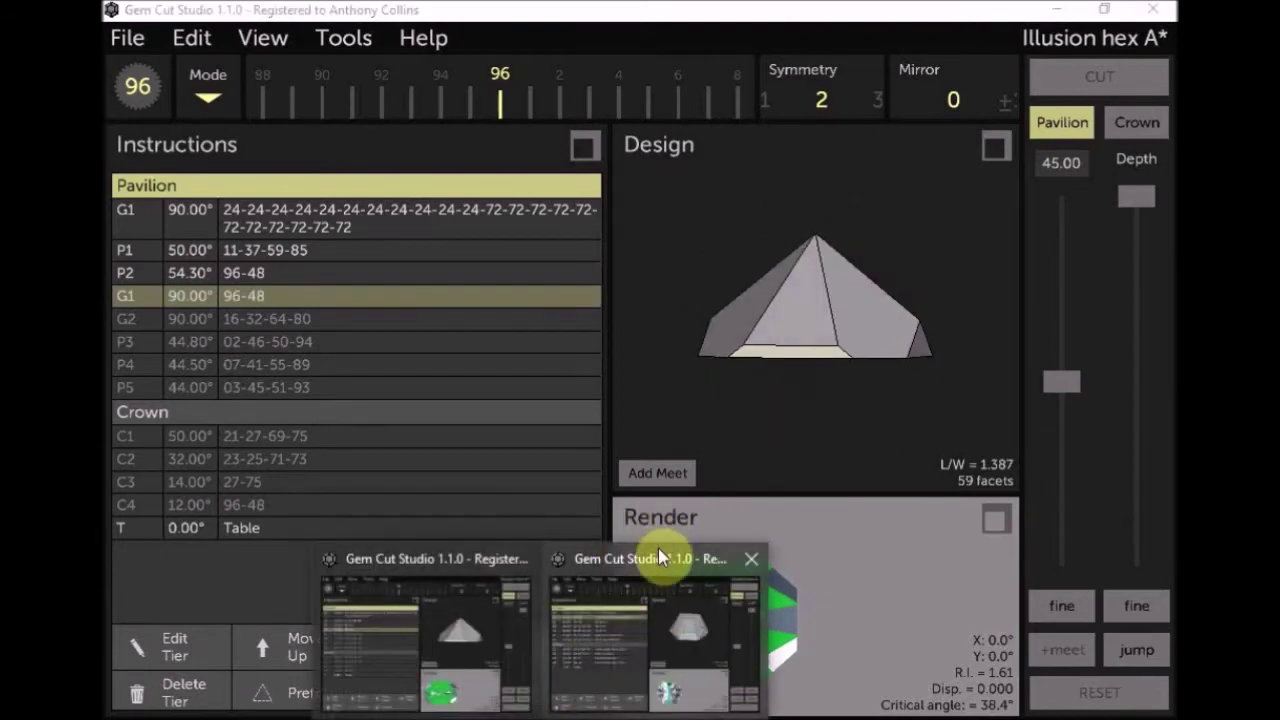
# Switch to the 37-facet Illusion hex A copy and orbit it to view its sides and crown.
pyautogui.click(658, 548)
pyautogui.moveTo(890, 320); pyautogui.dragTo(809, 314)
pyautogui.moveTo(829, 241); pyautogui.dragTo(713, 274)
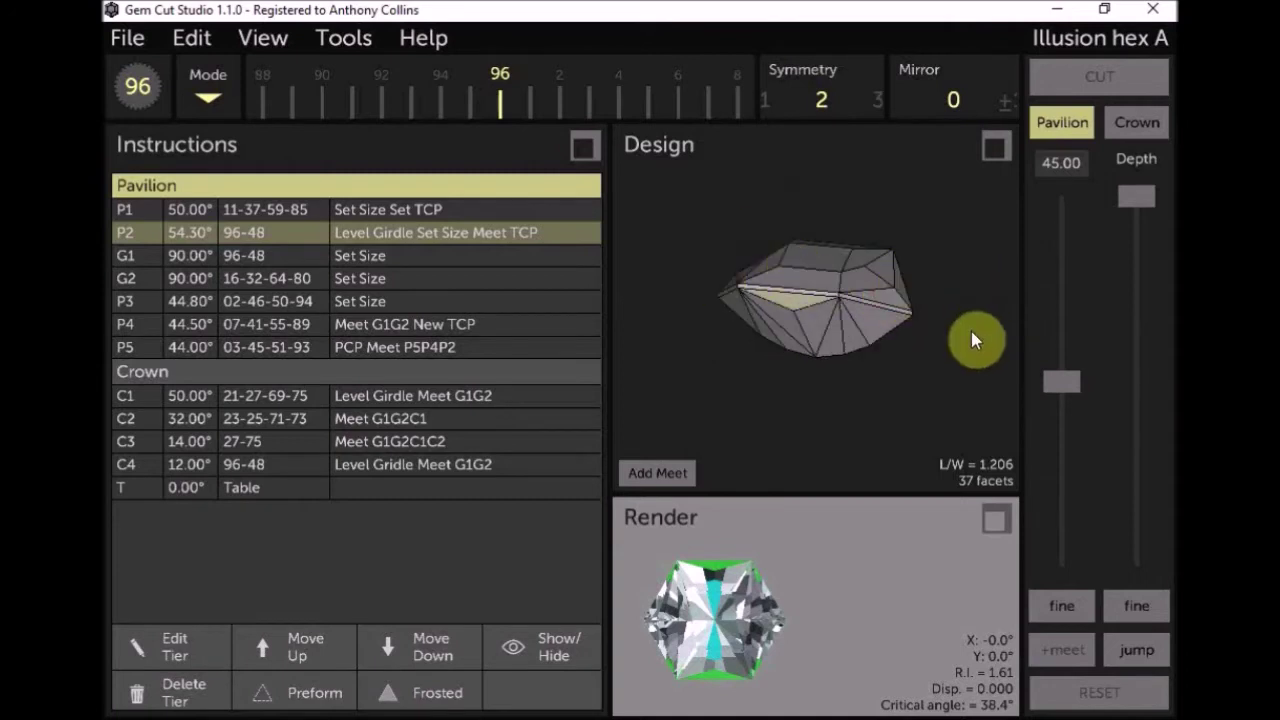
pyautogui.moveTo(946, 357); pyautogui.dragTo(782, 366)
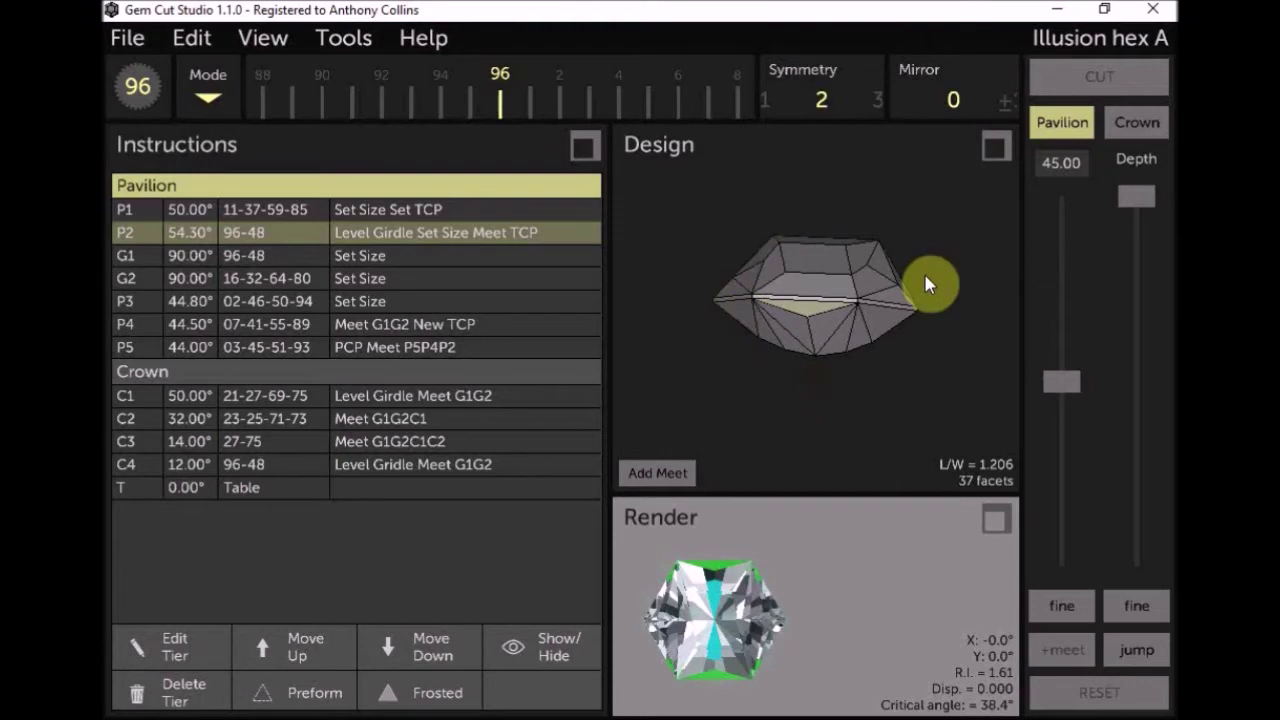
pyautogui.moveTo(881, 360); pyautogui.dragTo(871, 311)
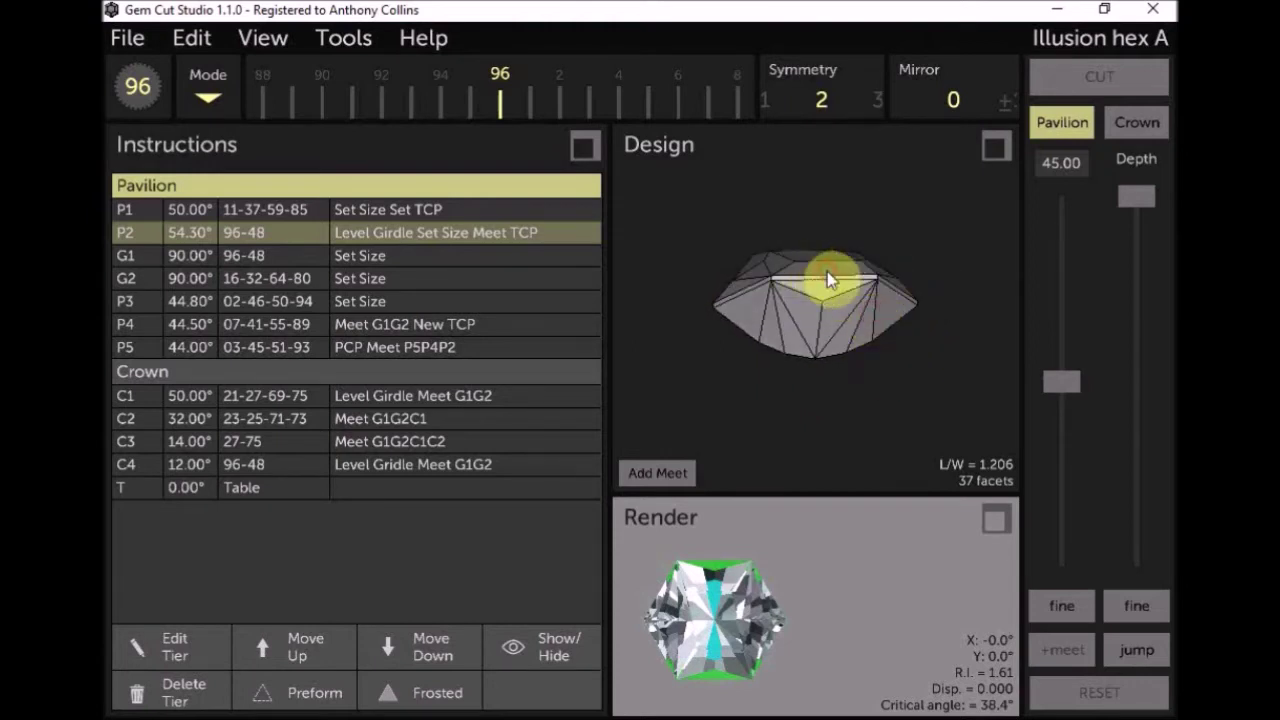
pyautogui.moveTo(827, 271); pyautogui.dragTo(824, 307)
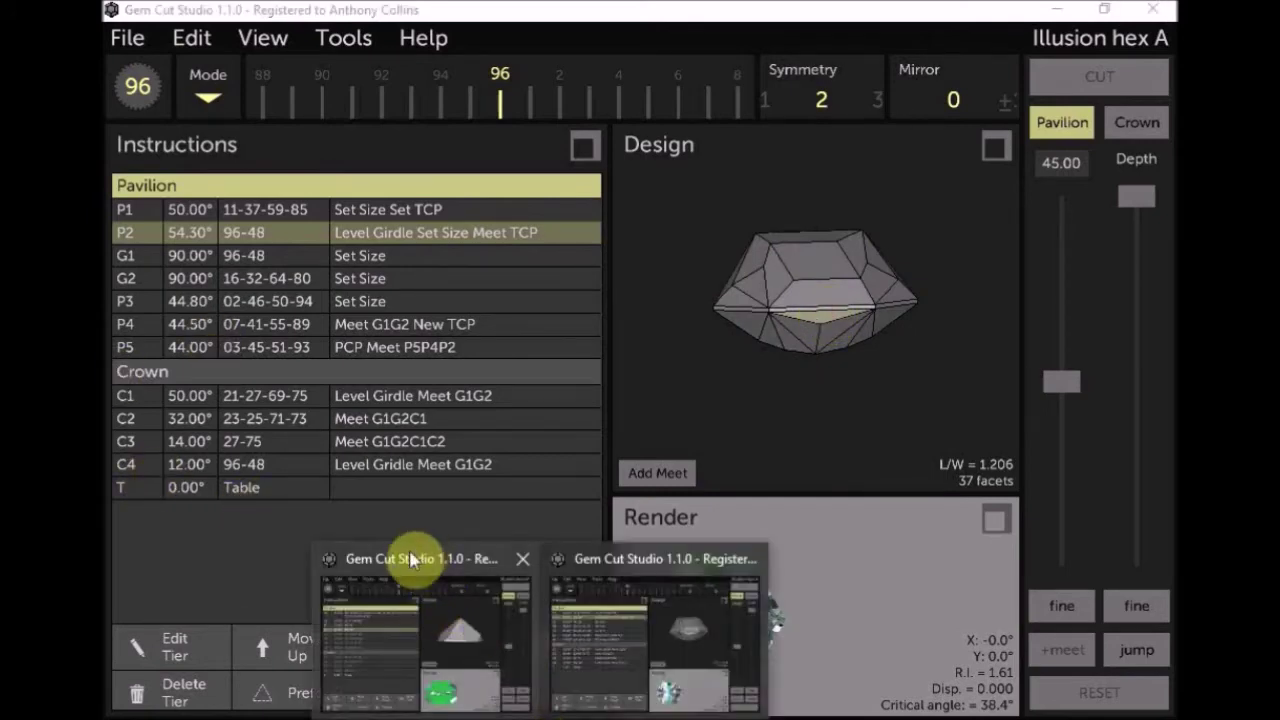
pyautogui.click(416, 585)
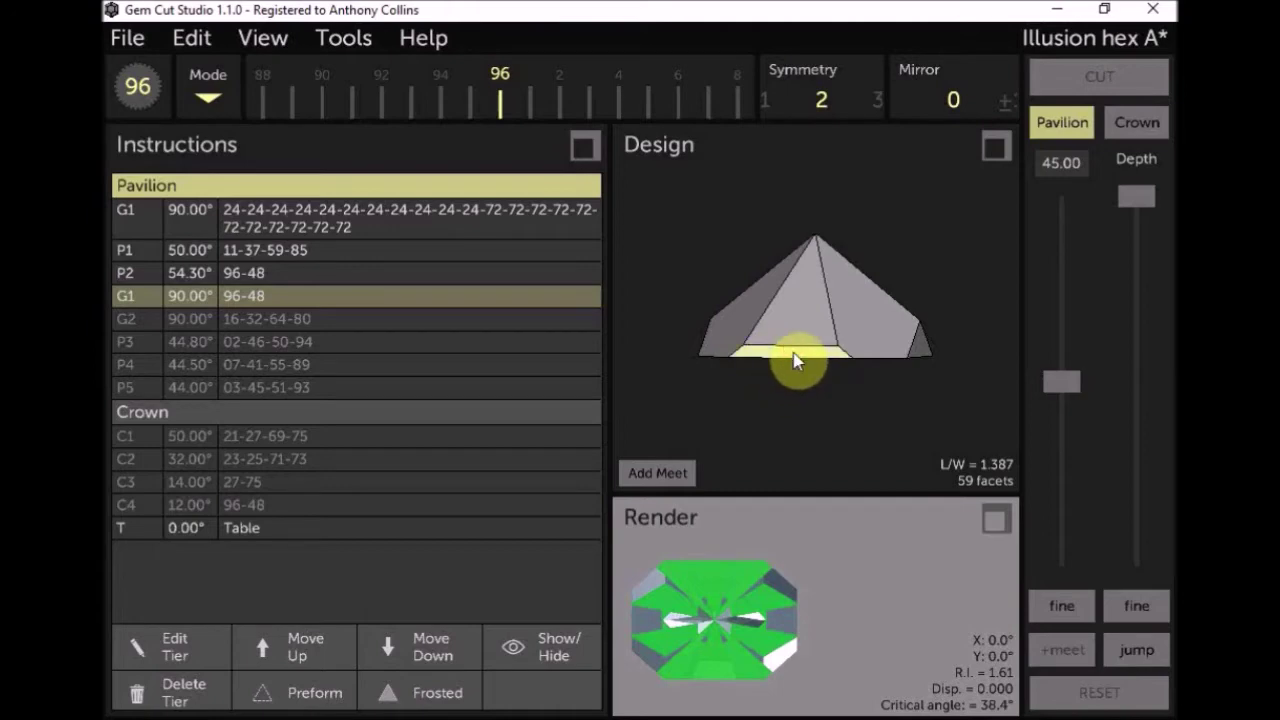
# Show the G2 90.00° girdle tier at 16-32-64-80 for 37 facets at L/W 1.206, then highlight G1.
pyautogui.moveTo(831, 397); pyautogui.dragTo(803, 394)
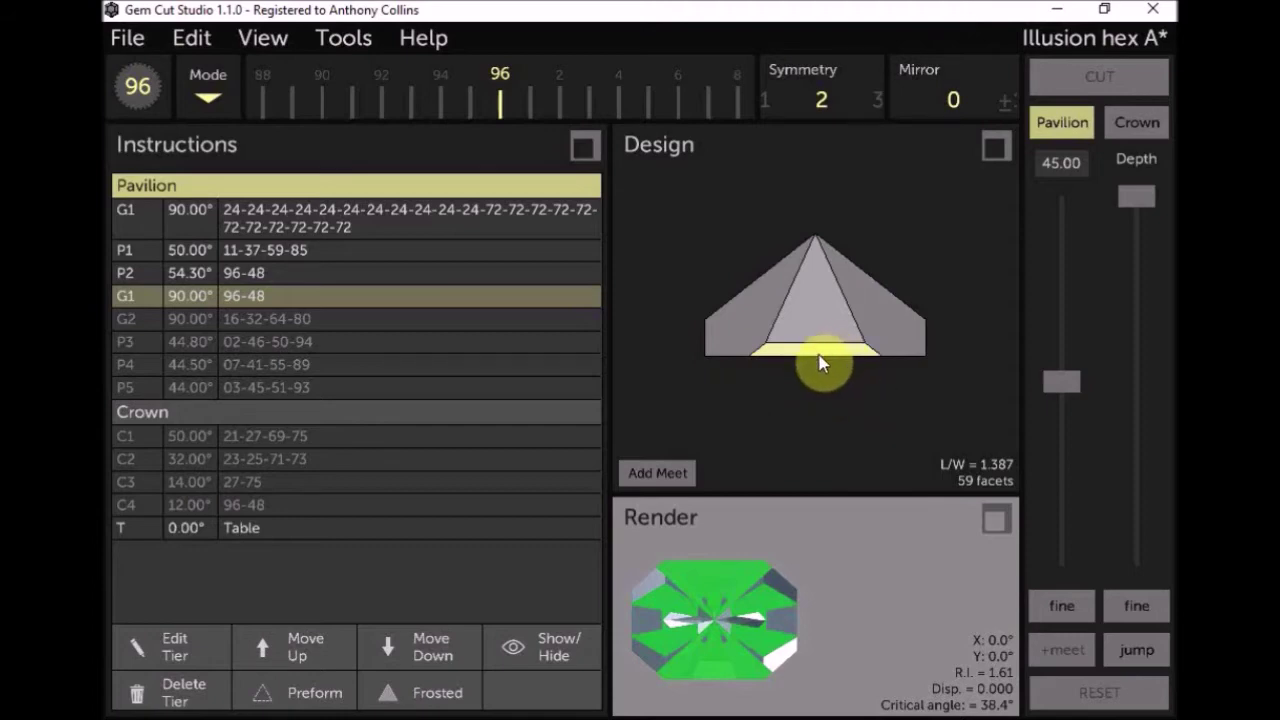
pyautogui.click(192, 320)
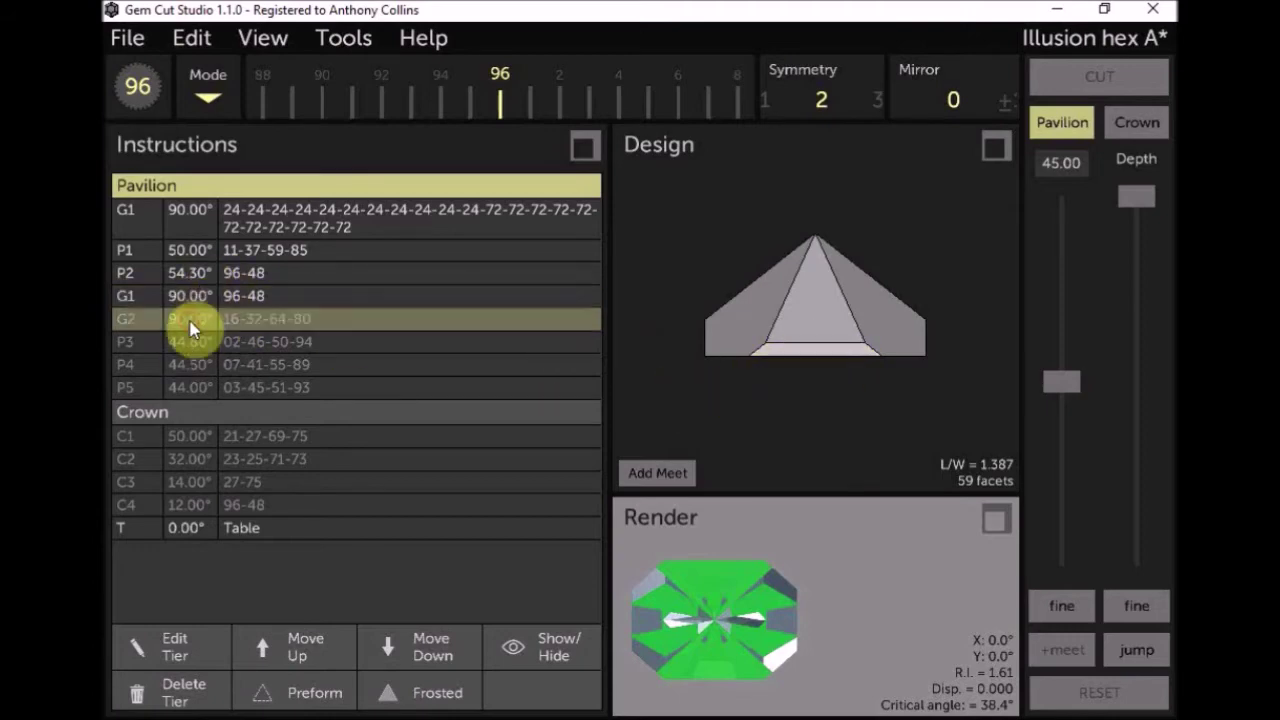
pyautogui.click(545, 652)
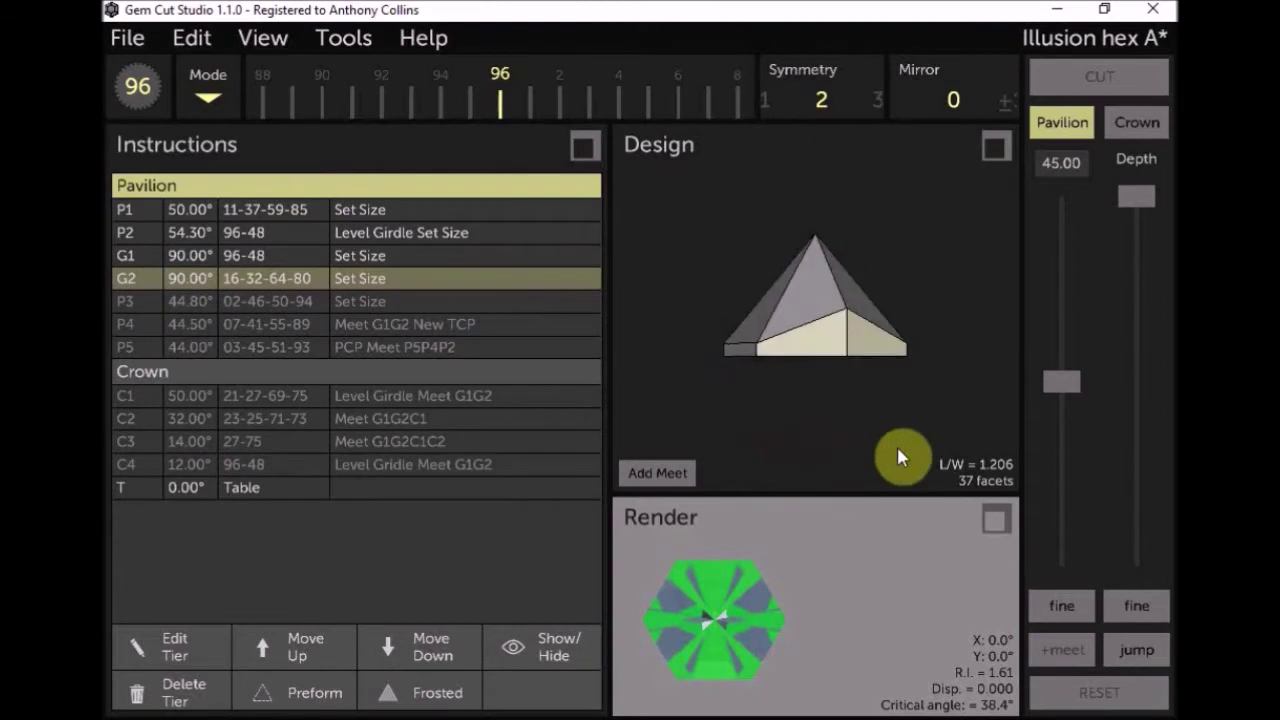
pyautogui.moveTo(786, 336); pyautogui.dragTo(838, 360)
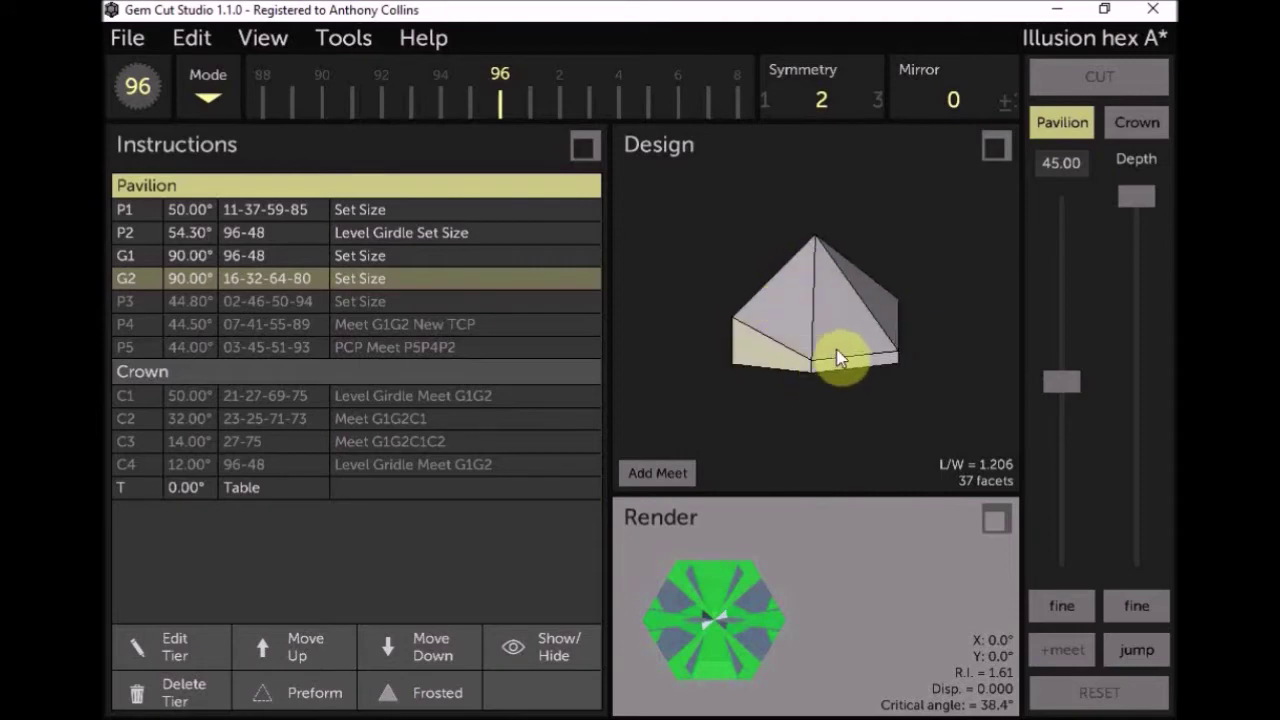
pyautogui.click(852, 368)
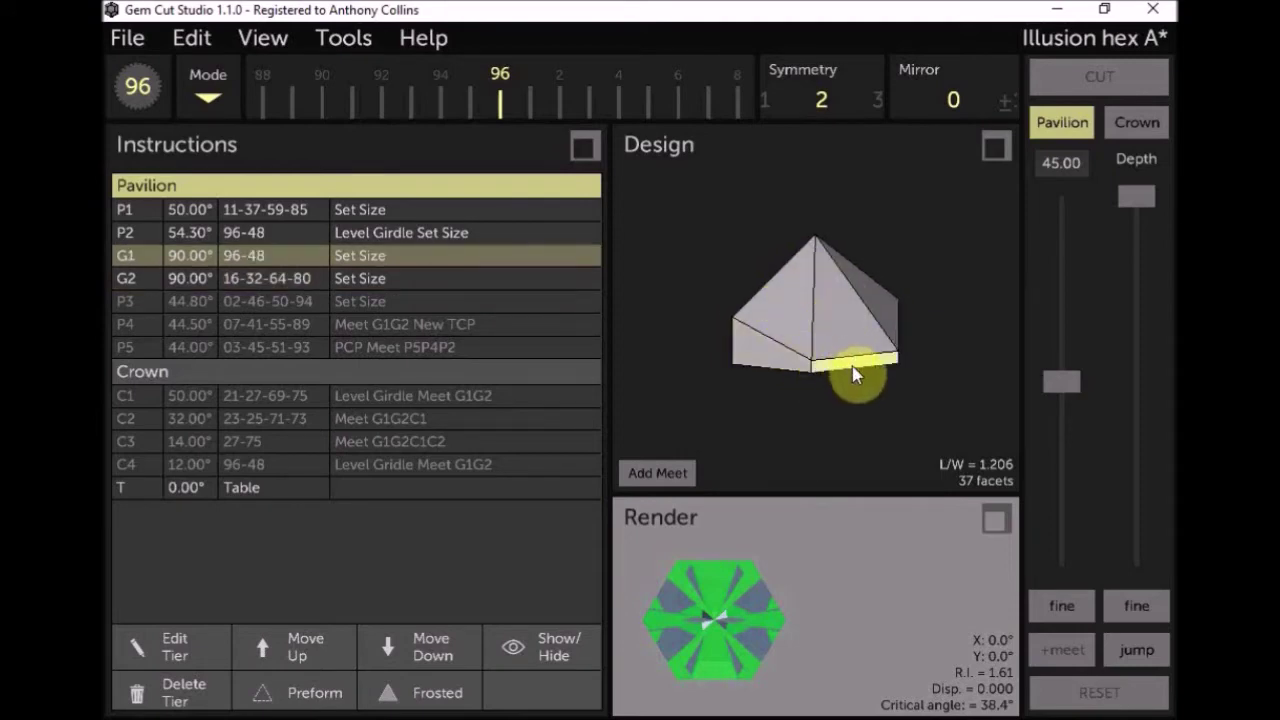
pyautogui.moveTo(886, 320); pyautogui.dragTo(927, 330)
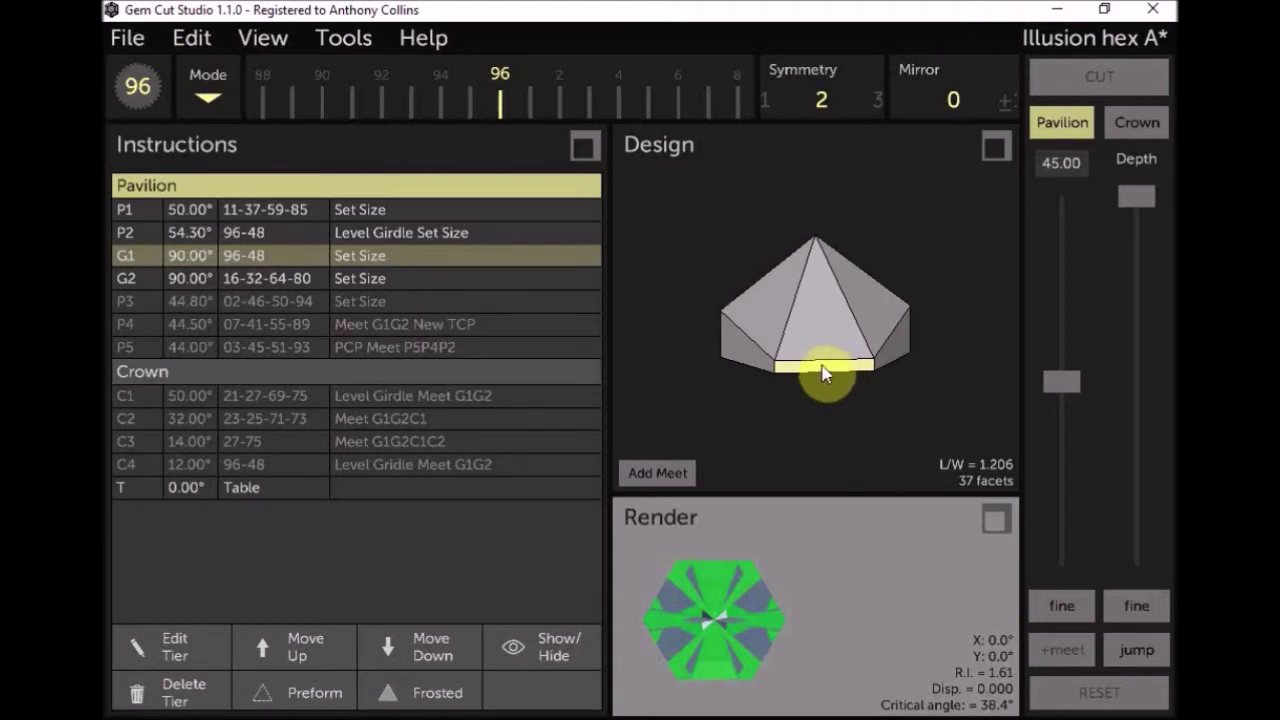
pyautogui.moveTo(826, 369); pyautogui.dragTo(722, 373)
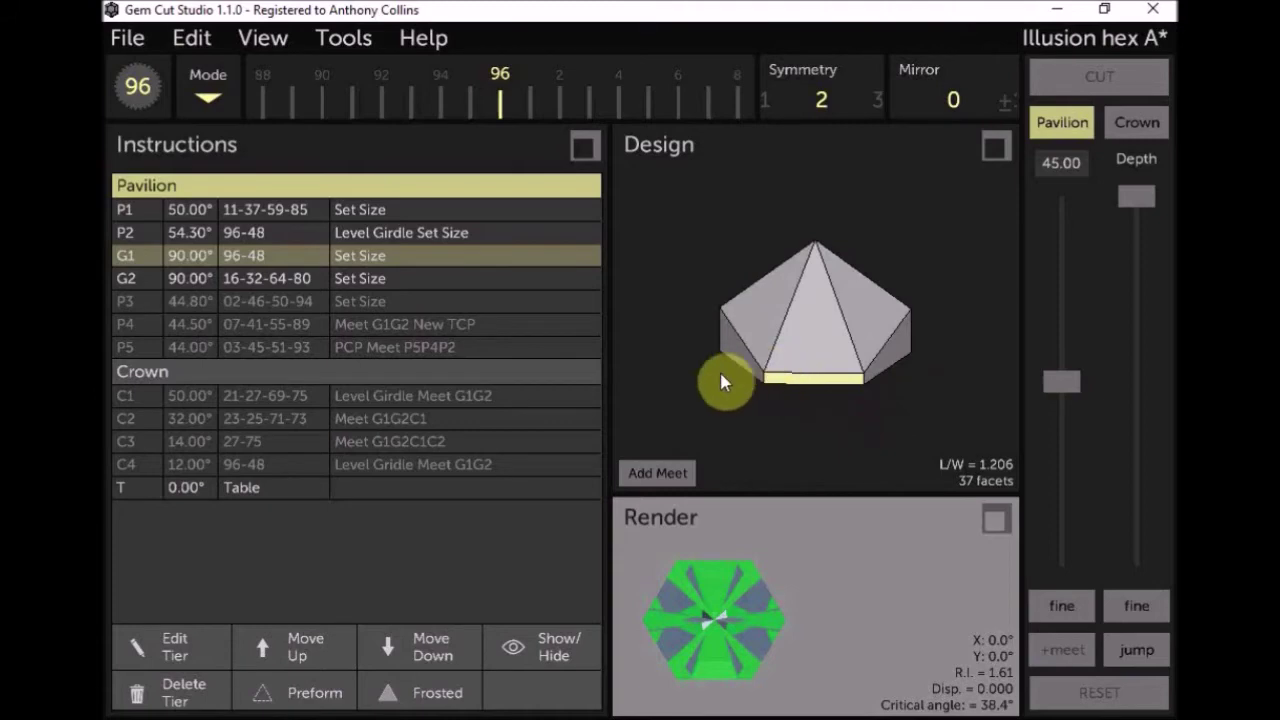
pyautogui.click(280, 279)
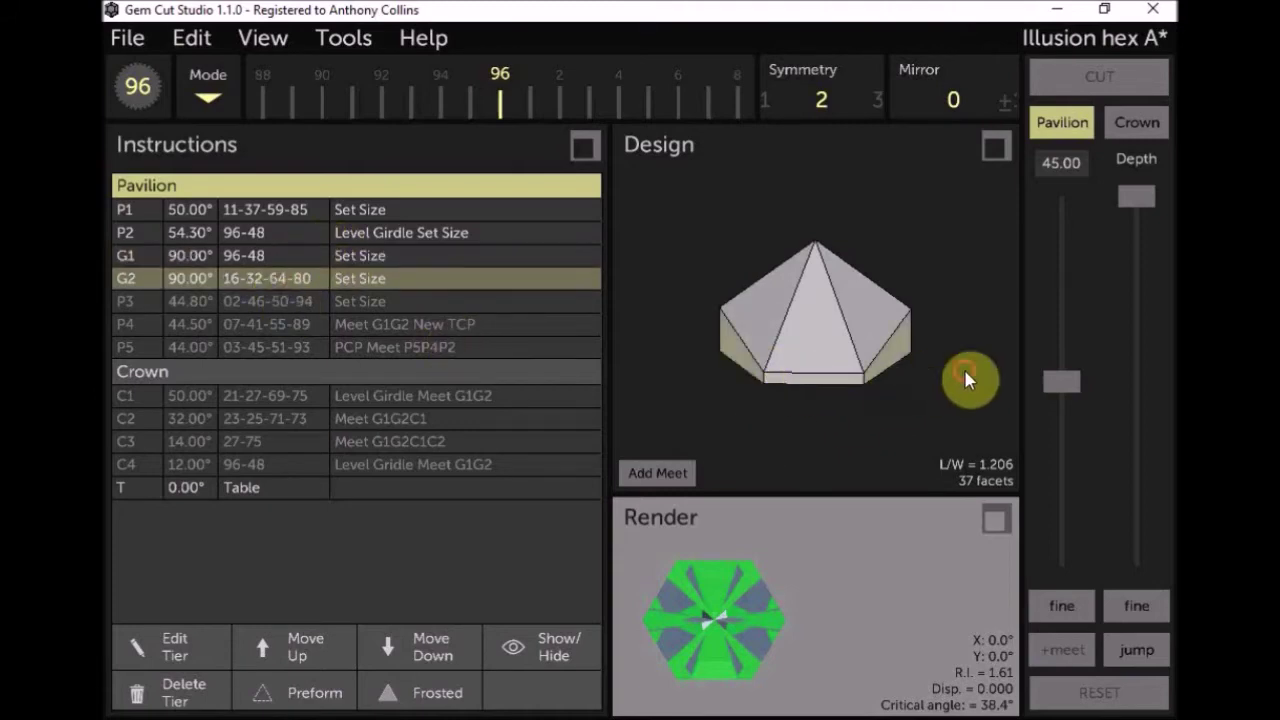
pyautogui.moveTo(966, 378); pyautogui.dragTo(694, 360)
pyautogui.moveTo(889, 377); pyautogui.dragTo(882, 240)
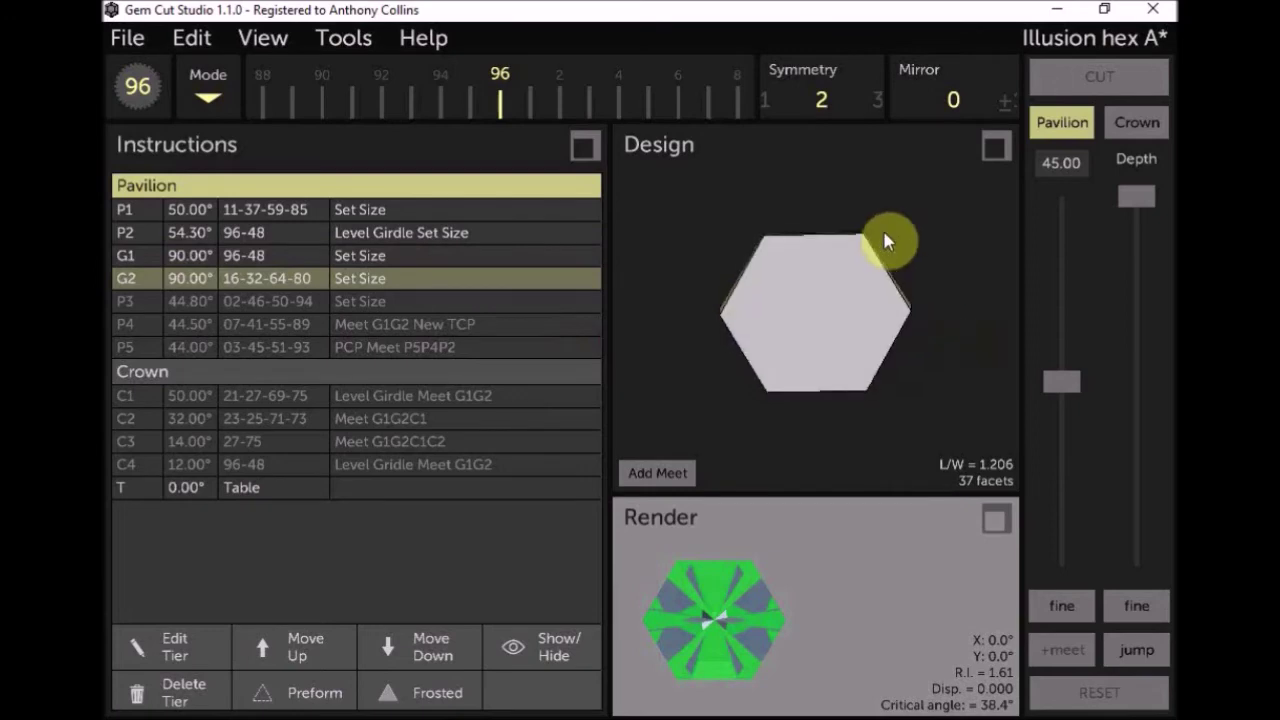
pyautogui.moveTo(788, 452); pyautogui.dragTo(700, 360)
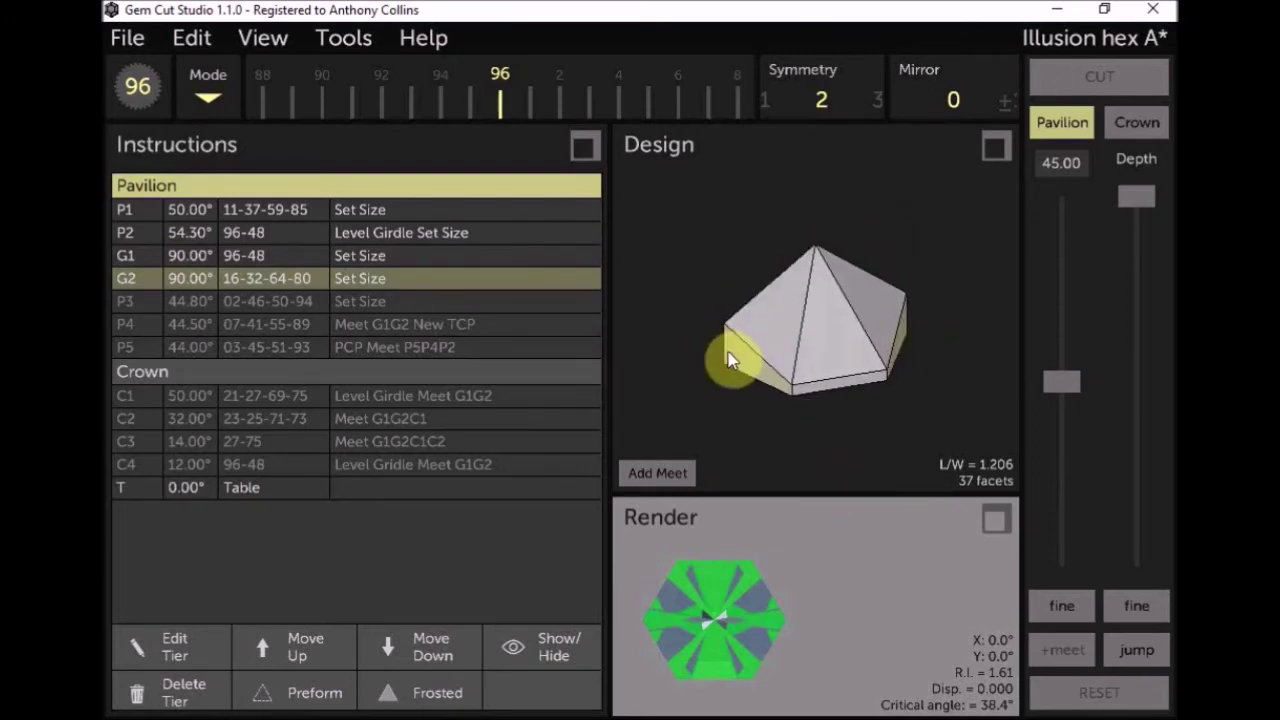
pyautogui.moveTo(919, 342); pyautogui.dragTo(890, 360)
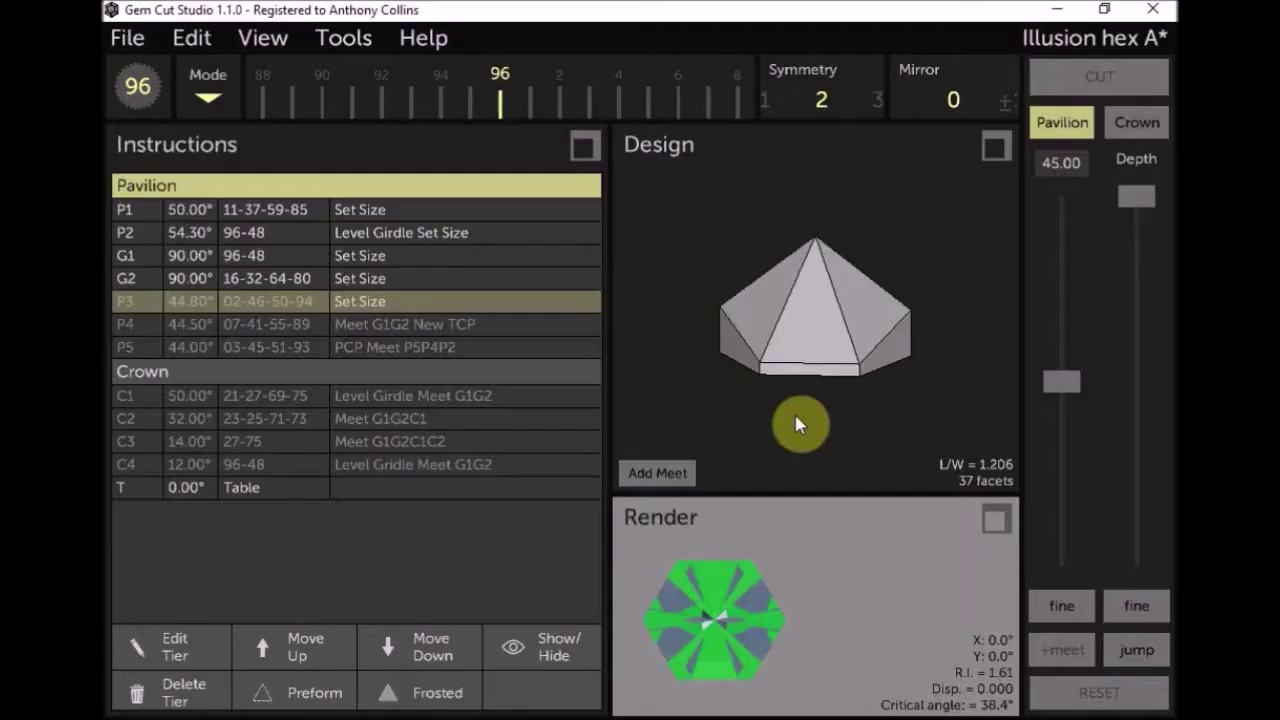
# Preview the P3 facets, then hide P3 and the G2 tier, returning to 39 facets at L/W 1.387.
pyautogui.moveTo(839, 380); pyautogui.dragTo(853, 400)
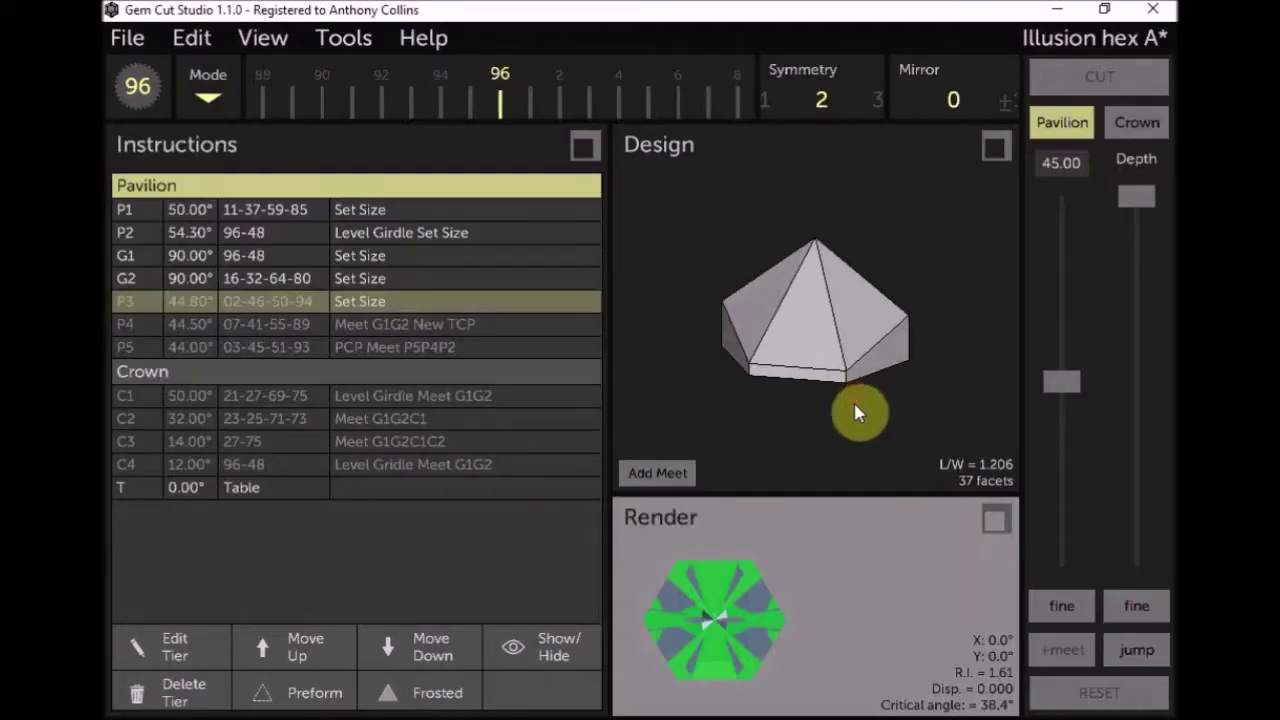
pyautogui.click(552, 647)
pyautogui.moveTo(851, 425); pyautogui.dragTo(774, 372)
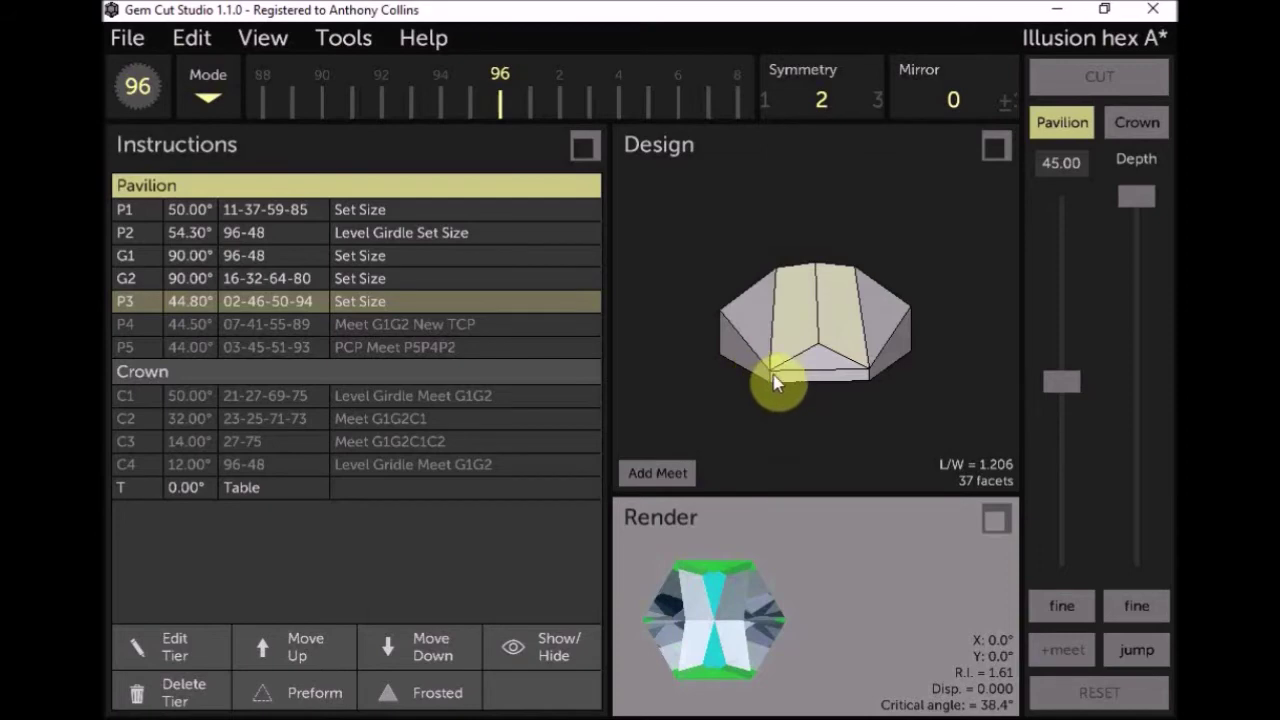
pyautogui.click(516, 630)
pyautogui.click(342, 276)
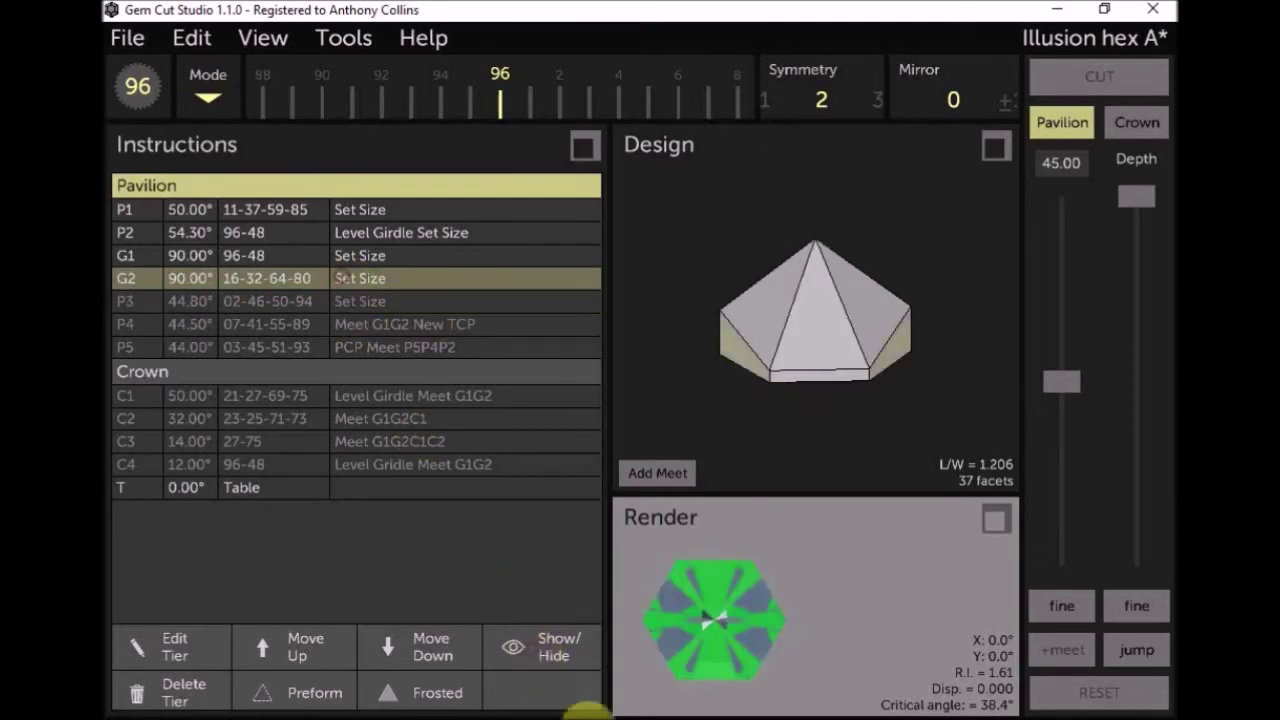
pyautogui.click(547, 639)
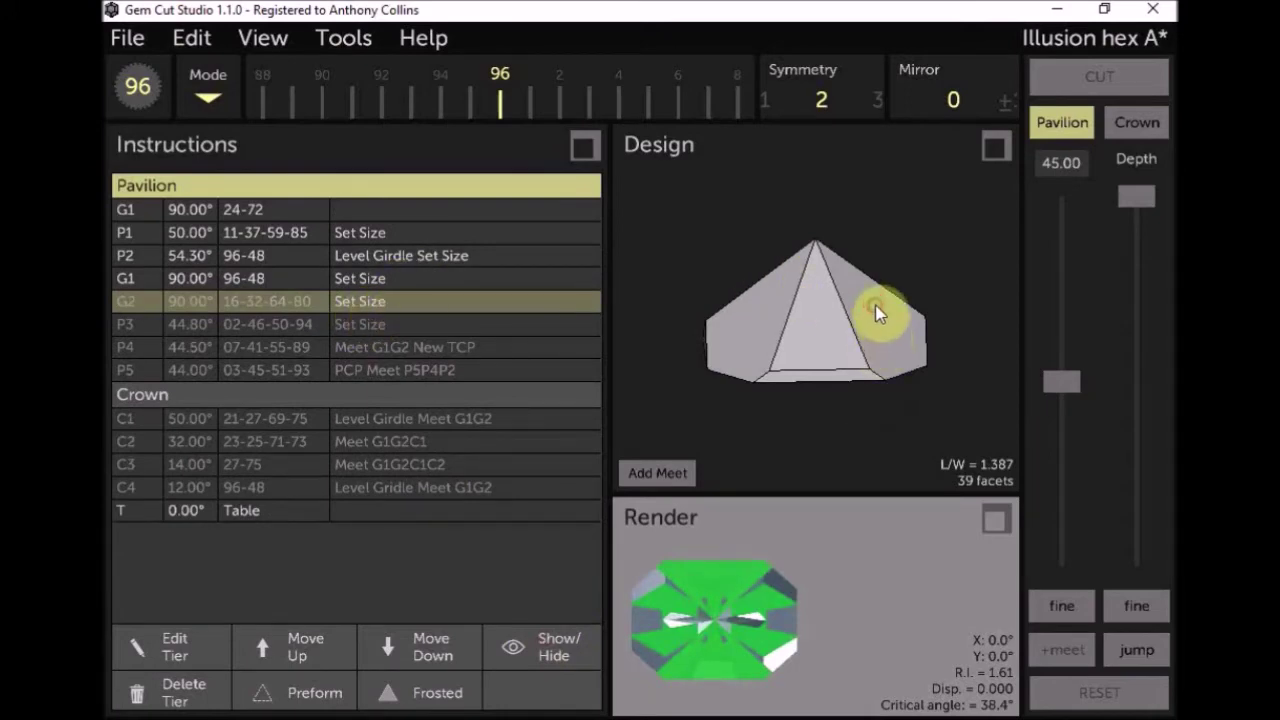
# Highlight the P1, P2 and G1 96-48 facets, then show G2 16-32-64-80 again for 37 facets.
pyautogui.click(862, 330)
pyautogui.click(824, 247)
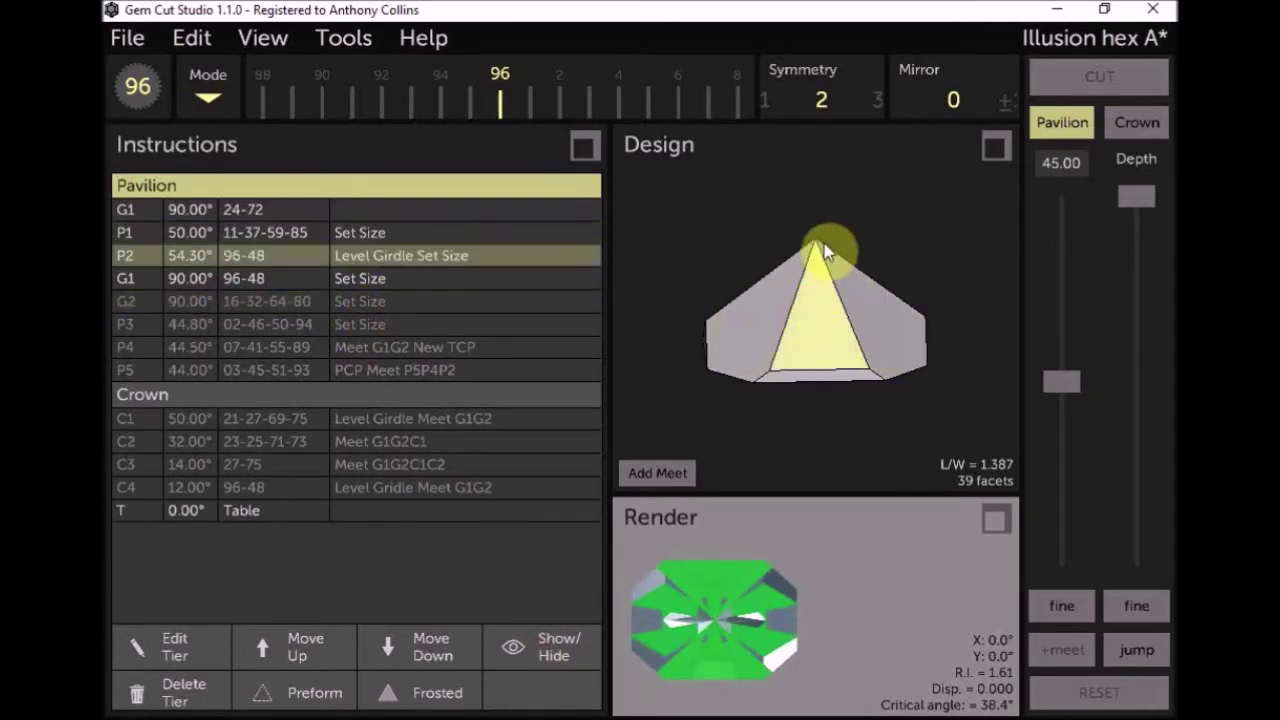
pyautogui.click(798, 386)
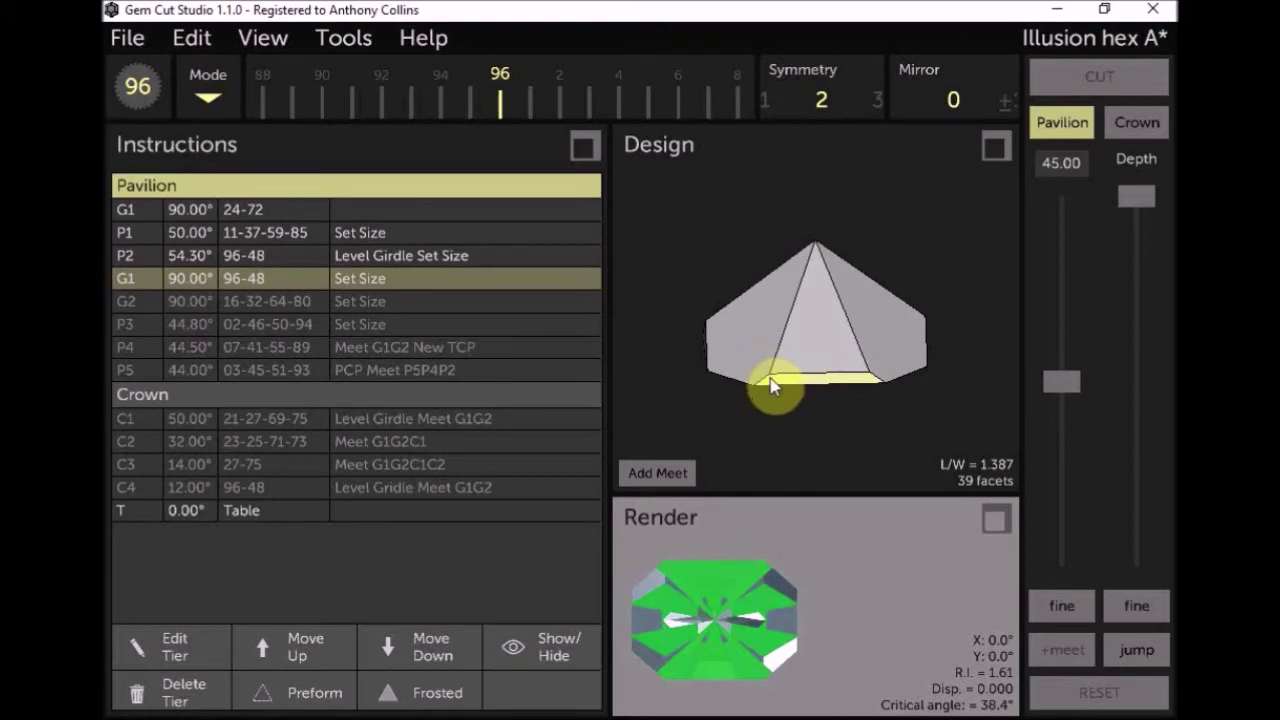
pyautogui.click(329, 300)
pyautogui.click(586, 646)
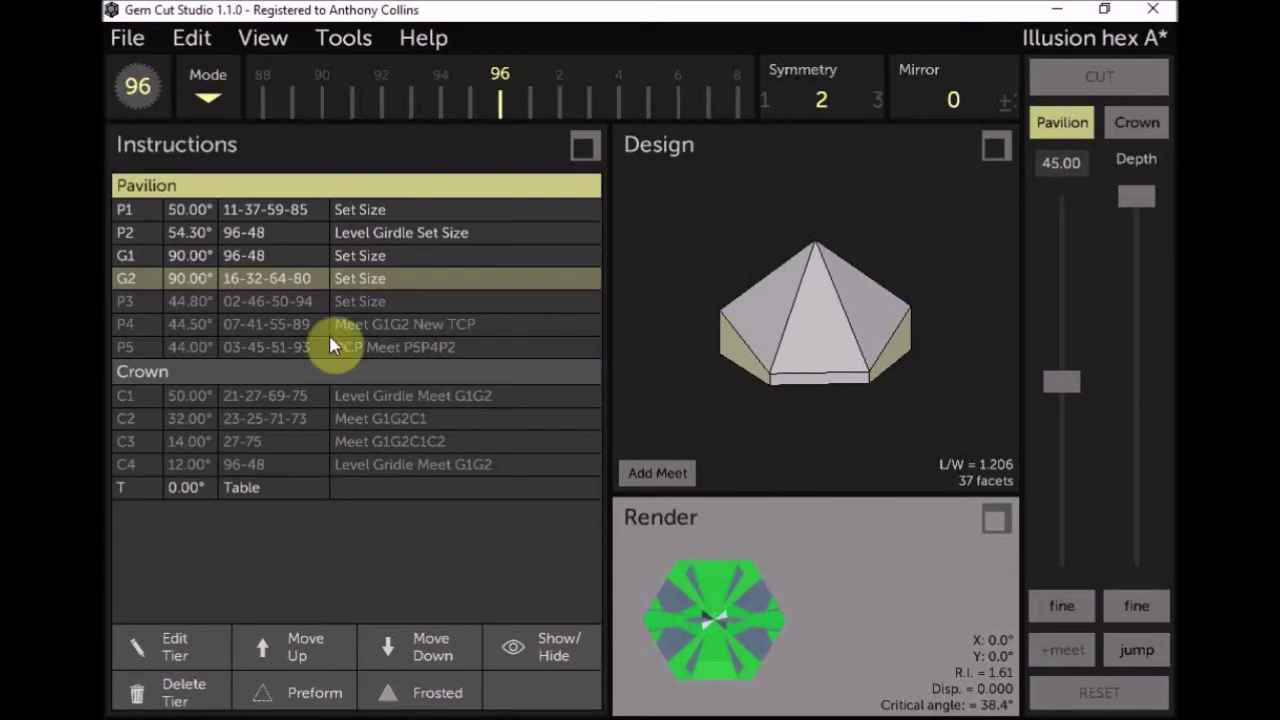
# Unhide the P3 44.80° tier and orbit to inspect the pavilion through P4 at 44.50°.
pyautogui.click(128, 300)
pyautogui.click(548, 649)
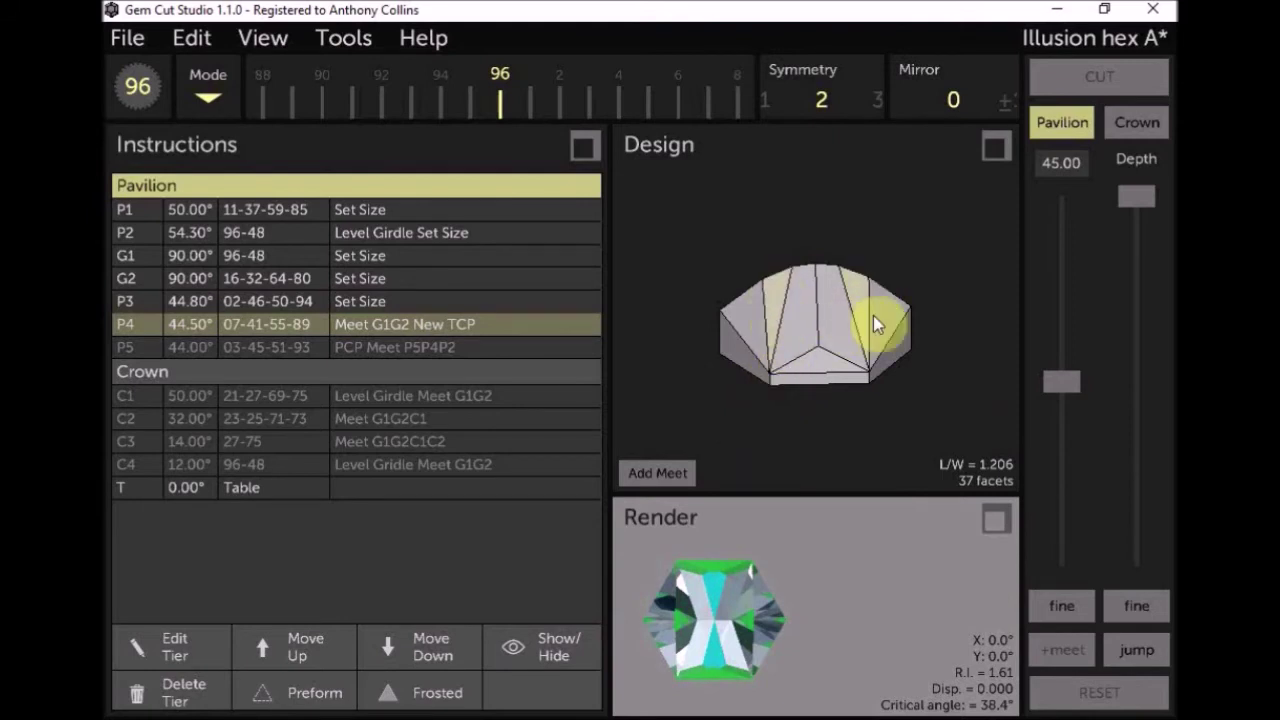
pyautogui.click(852, 275)
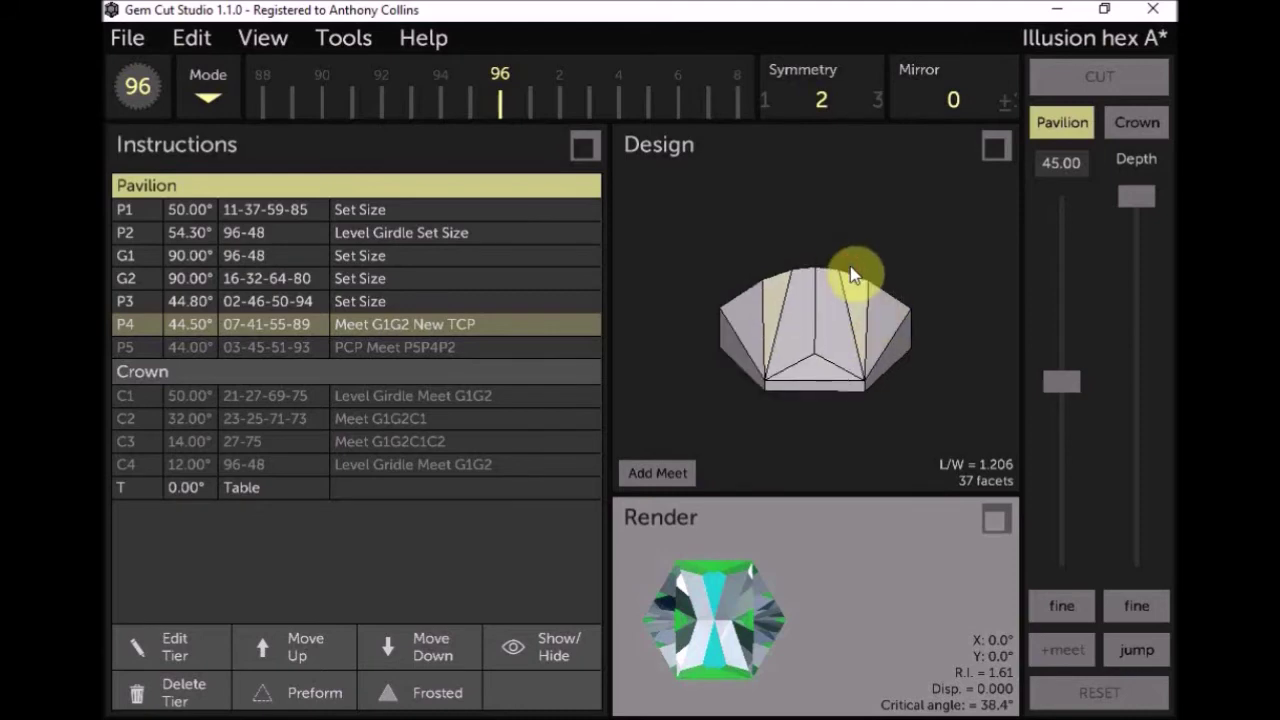
pyautogui.moveTo(852, 275); pyautogui.dragTo(778, 370)
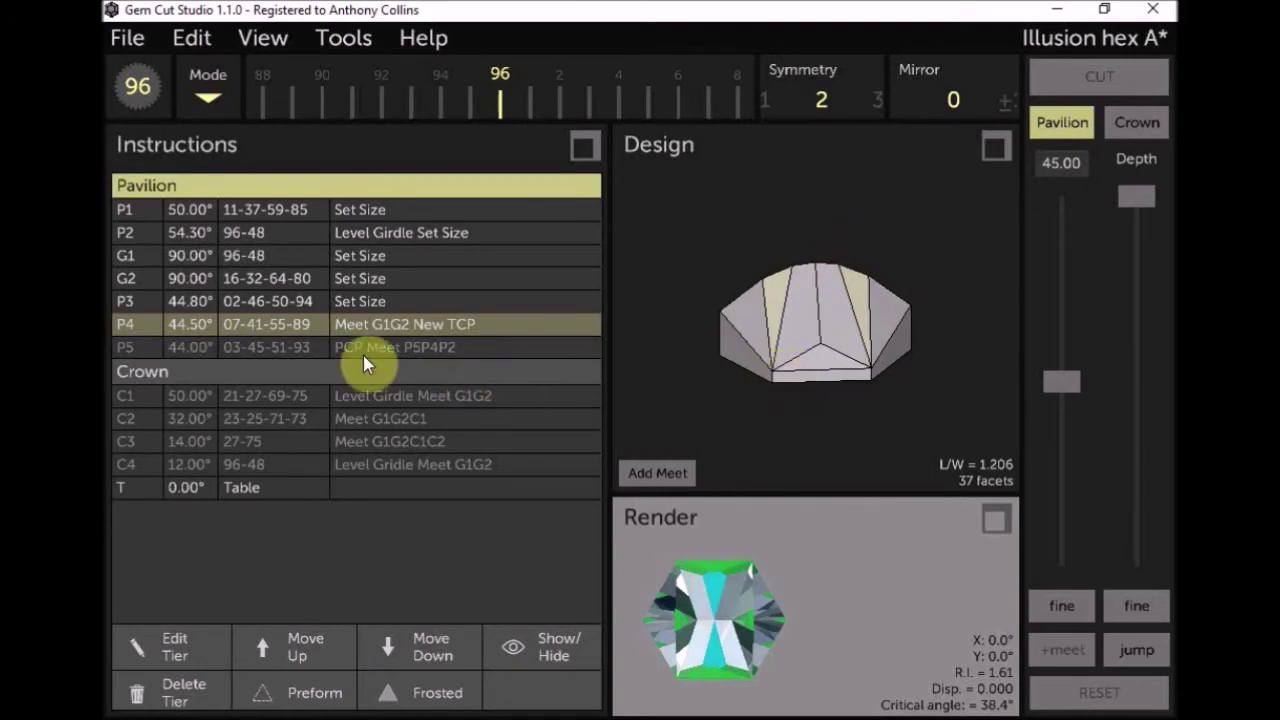
# Briefly preview a frosted finish, then unhide the P5 tier and rotate to see its facets.
pyautogui.click(329, 352)
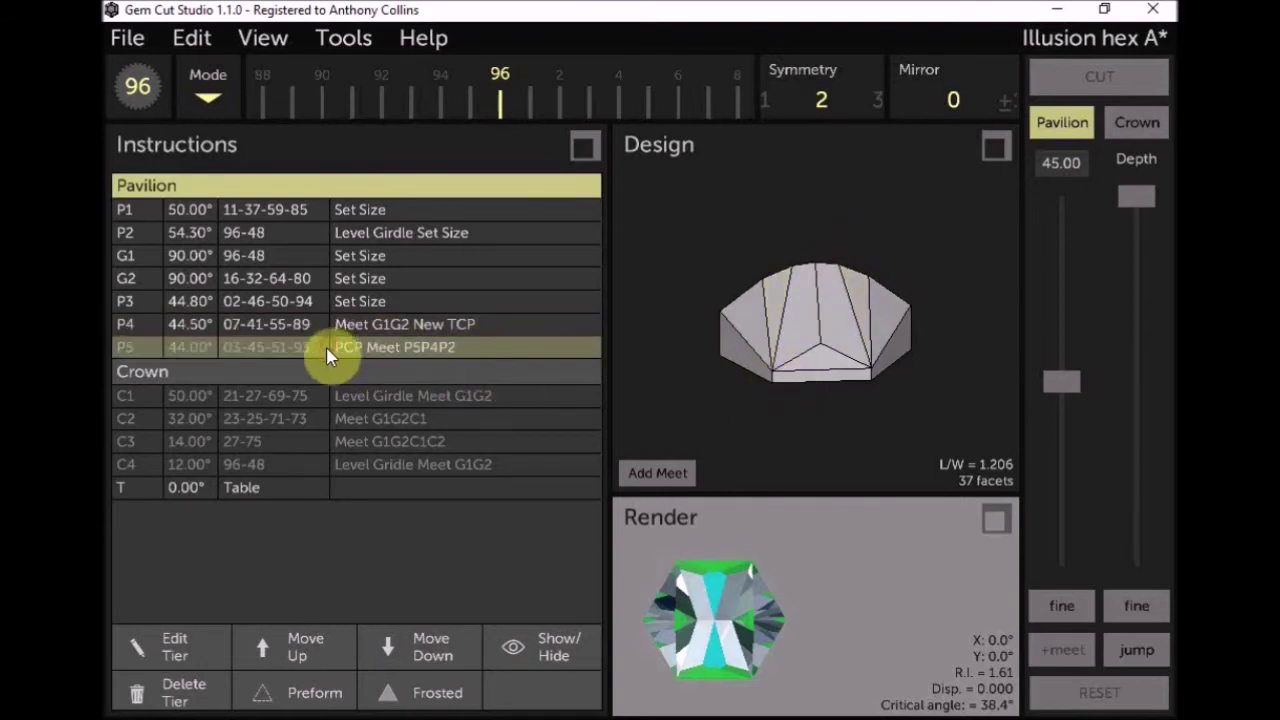
pyautogui.click(445, 692)
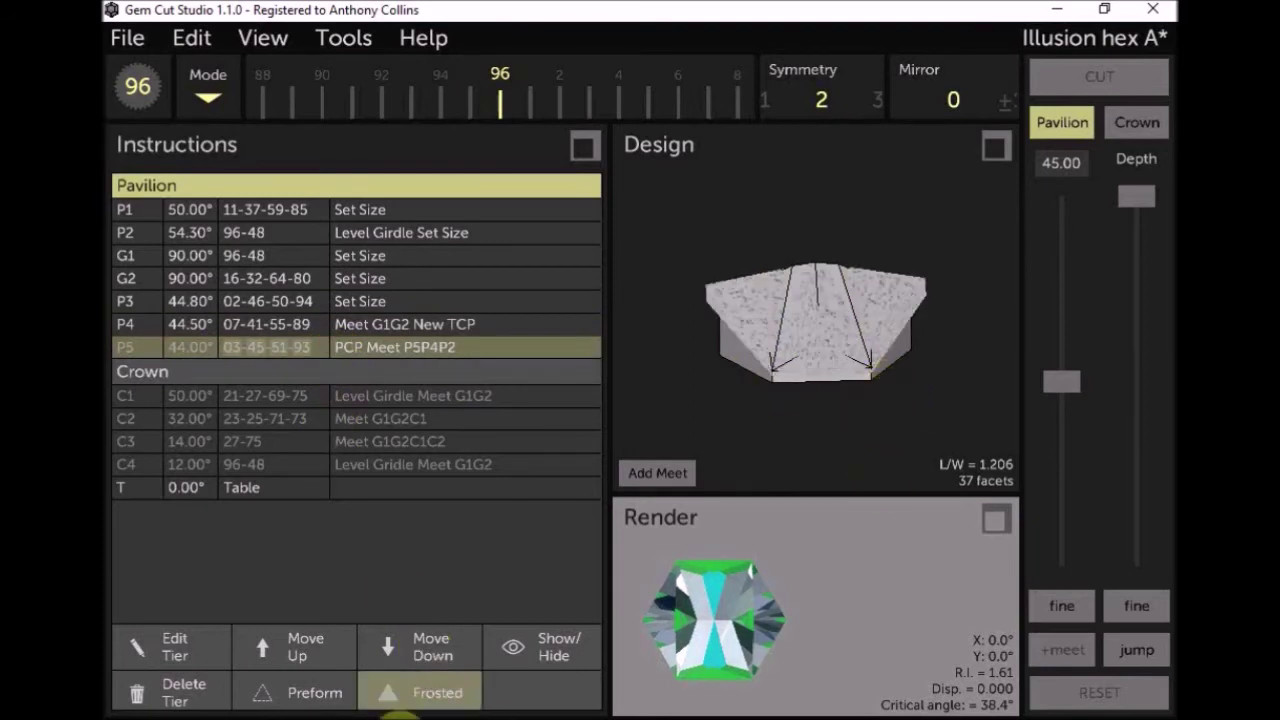
pyautogui.click(422, 692)
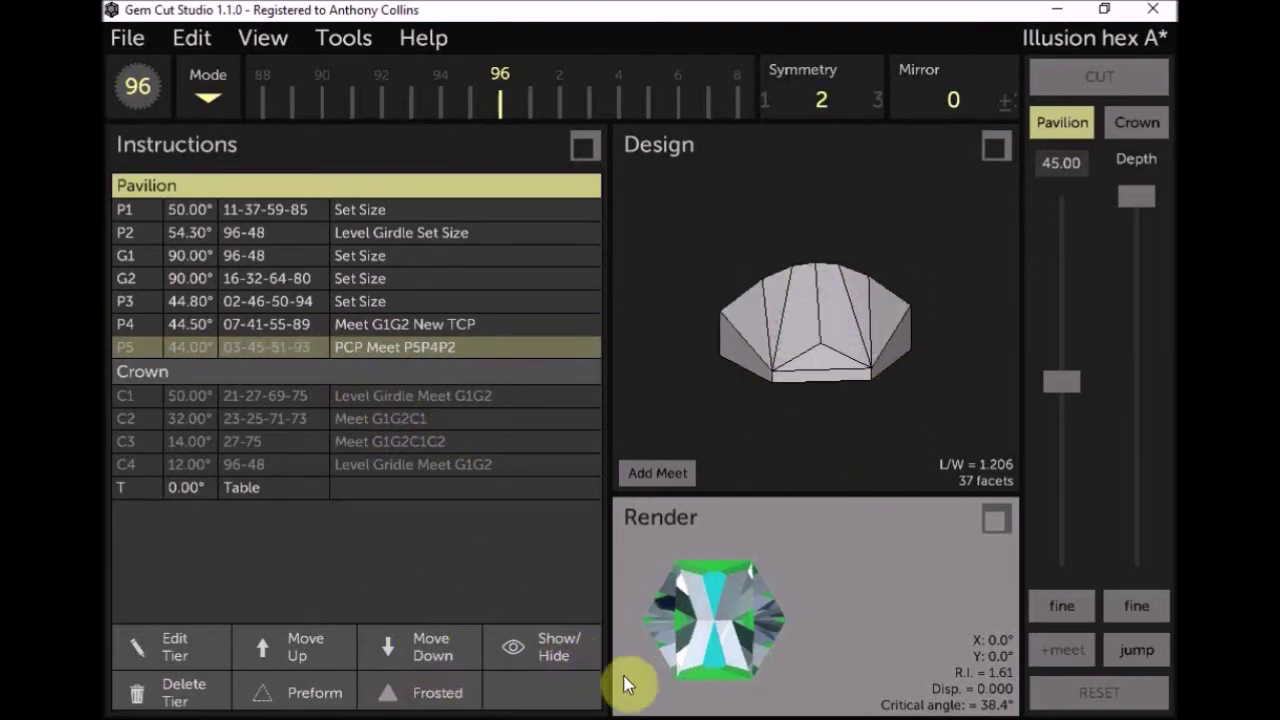
pyautogui.click(552, 650)
pyautogui.moveTo(855, 313); pyautogui.dragTo(814, 286)
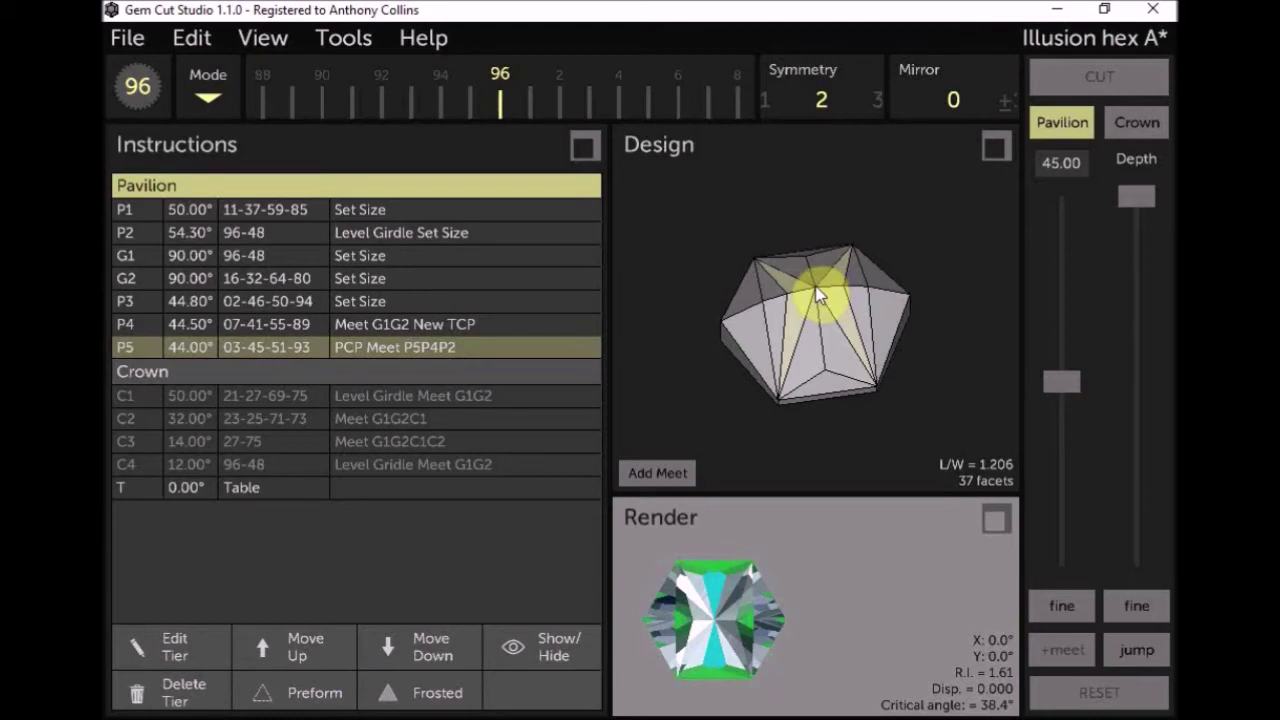
pyautogui.click(410, 323)
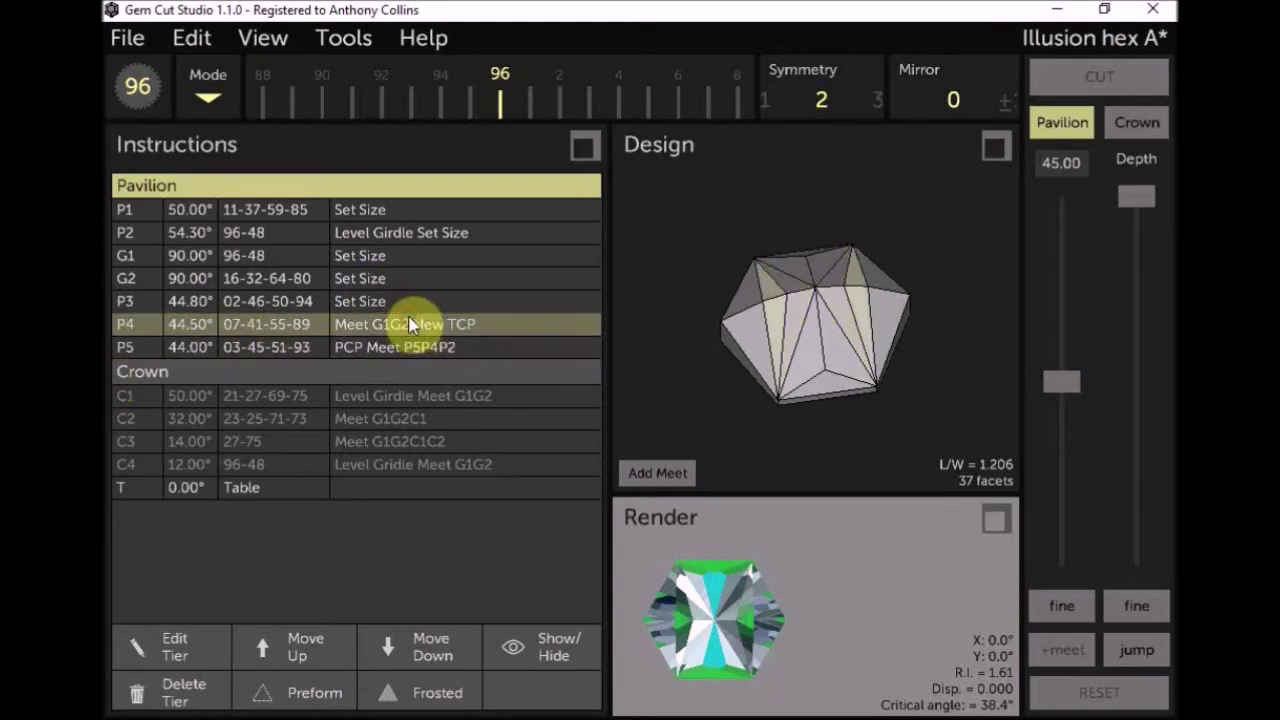
pyautogui.click(414, 305)
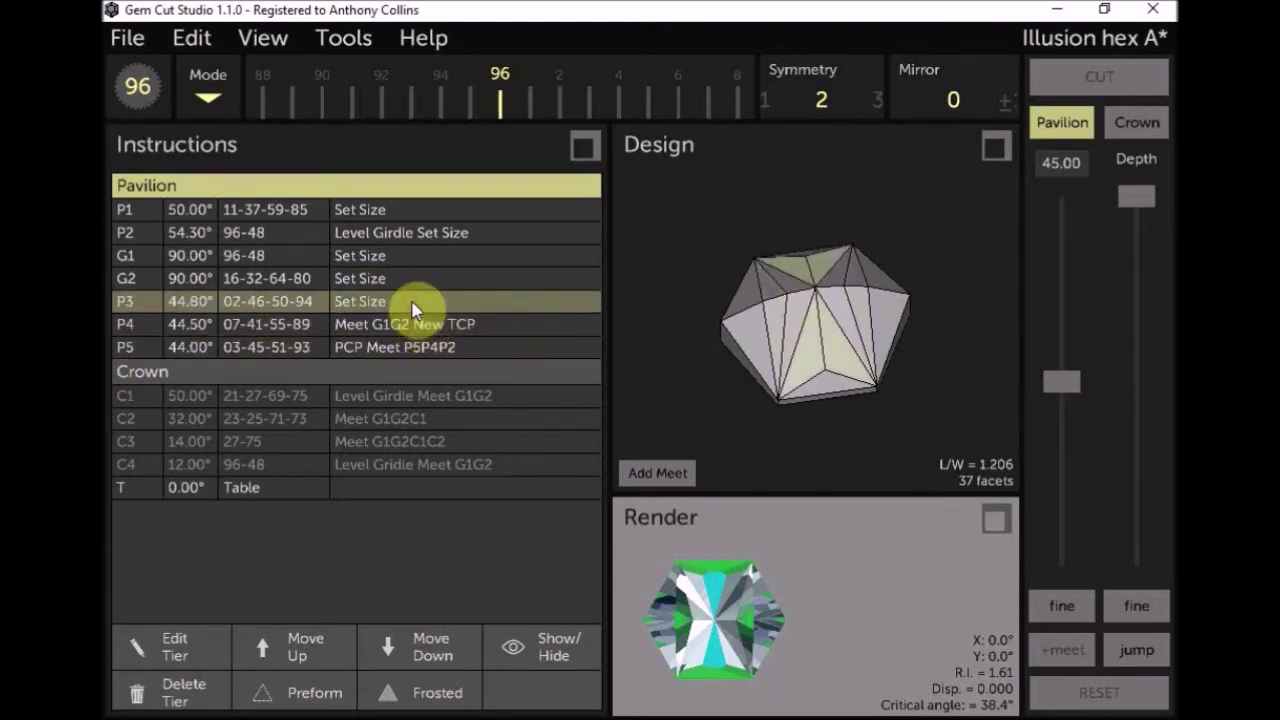
pyautogui.click(424, 349)
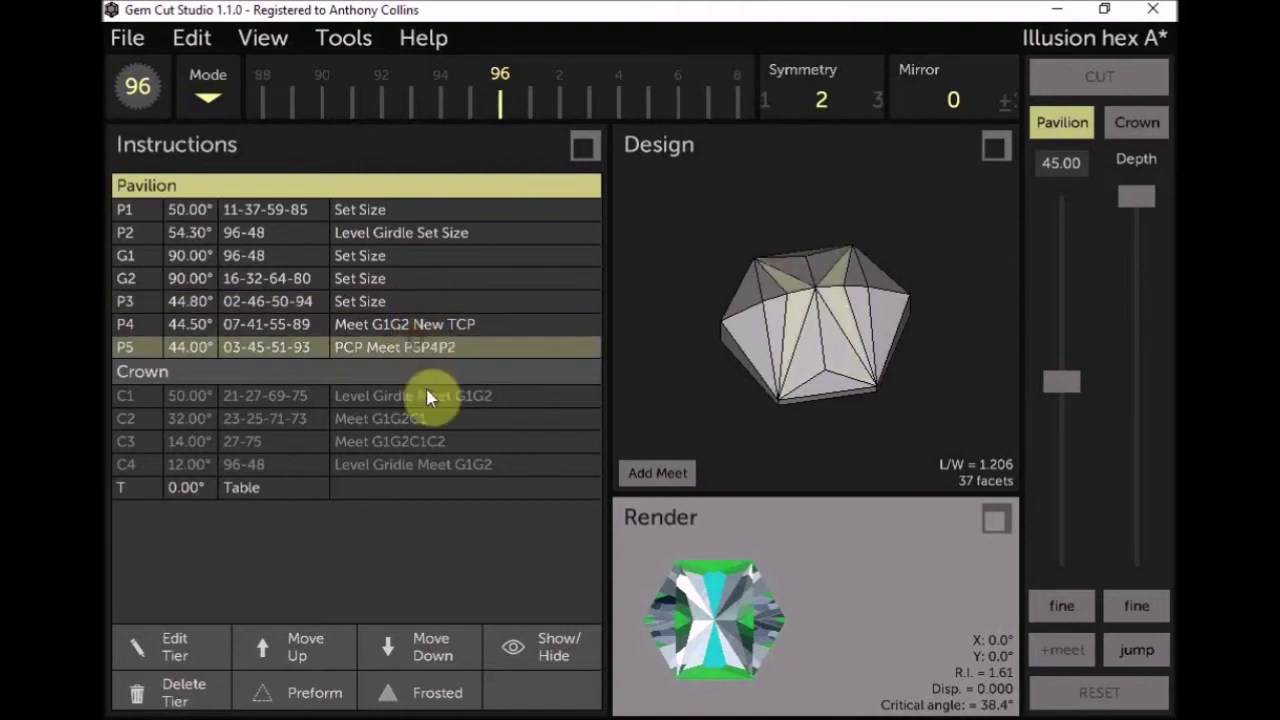
pyautogui.click(545, 655)
pyautogui.click(430, 324)
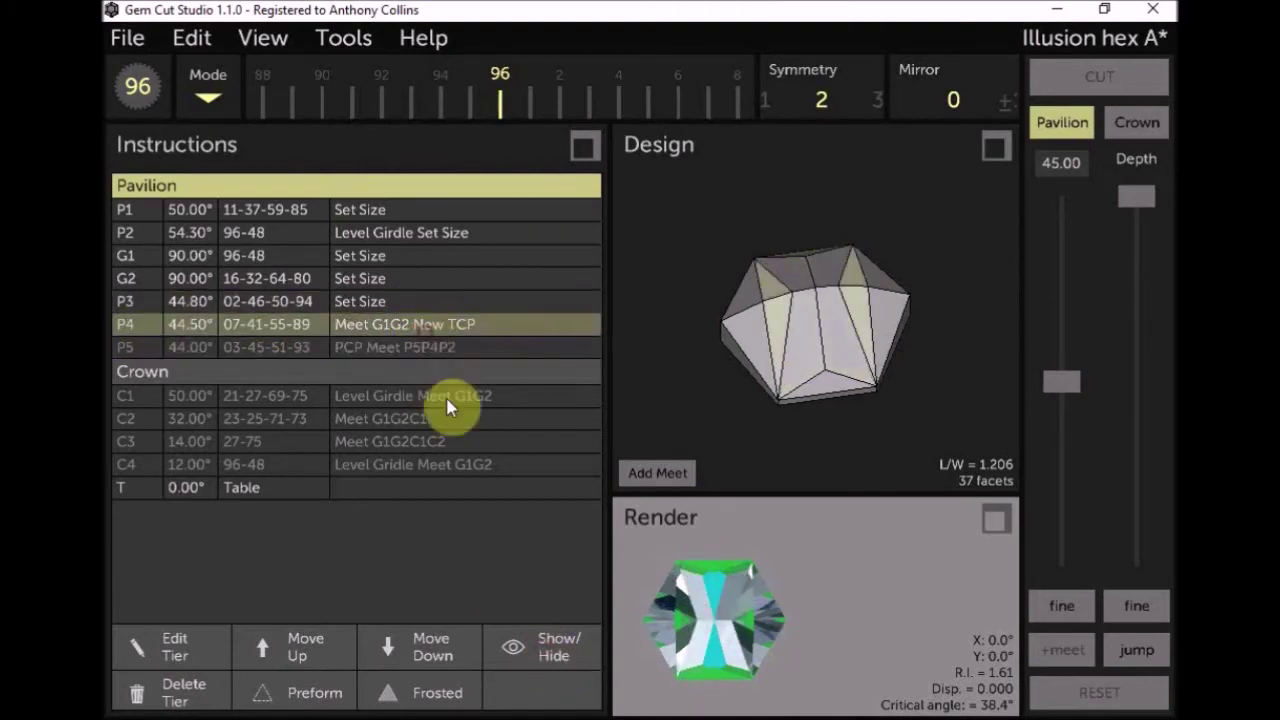
pyautogui.click(538, 640)
pyautogui.click(826, 302)
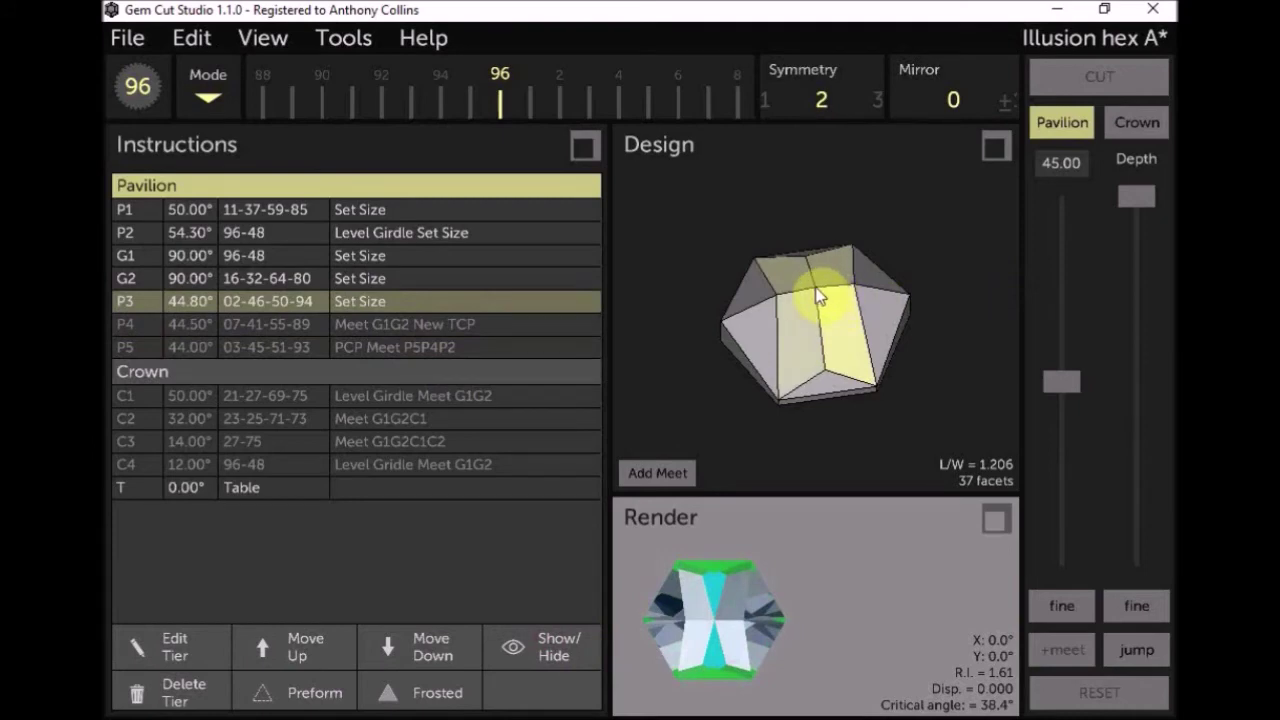
pyautogui.click(281, 322)
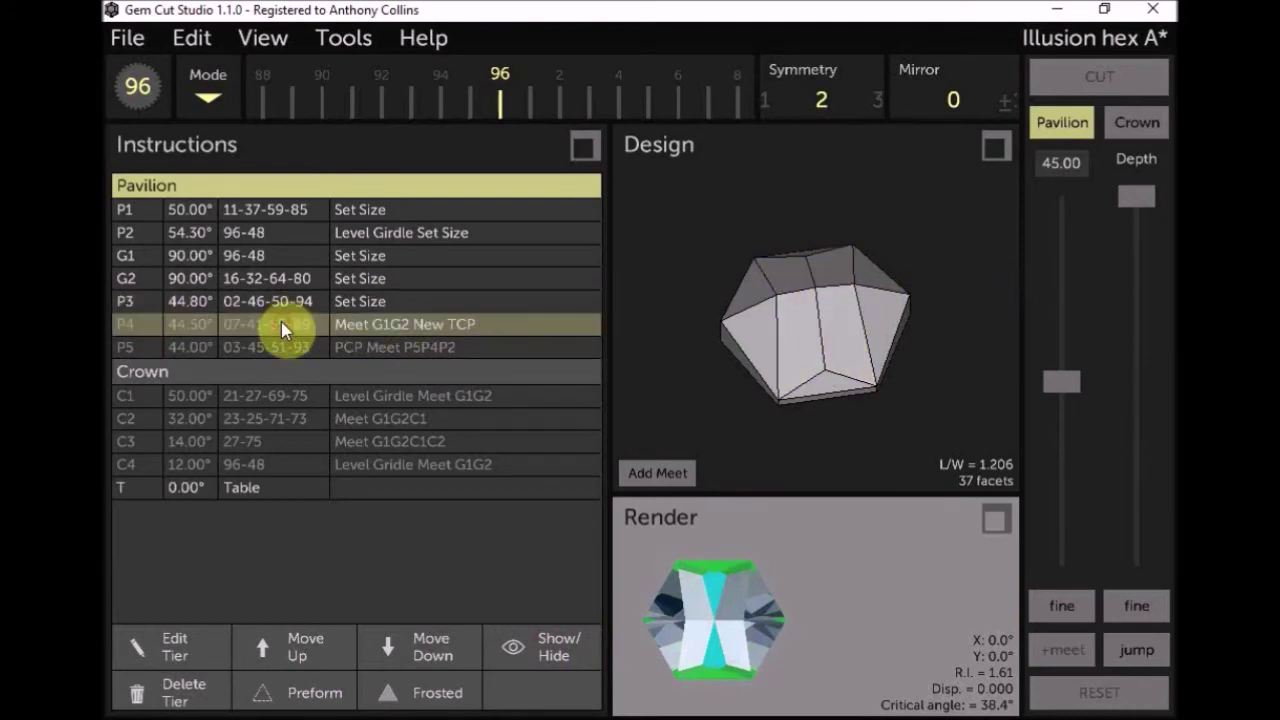
pyautogui.click(557, 668)
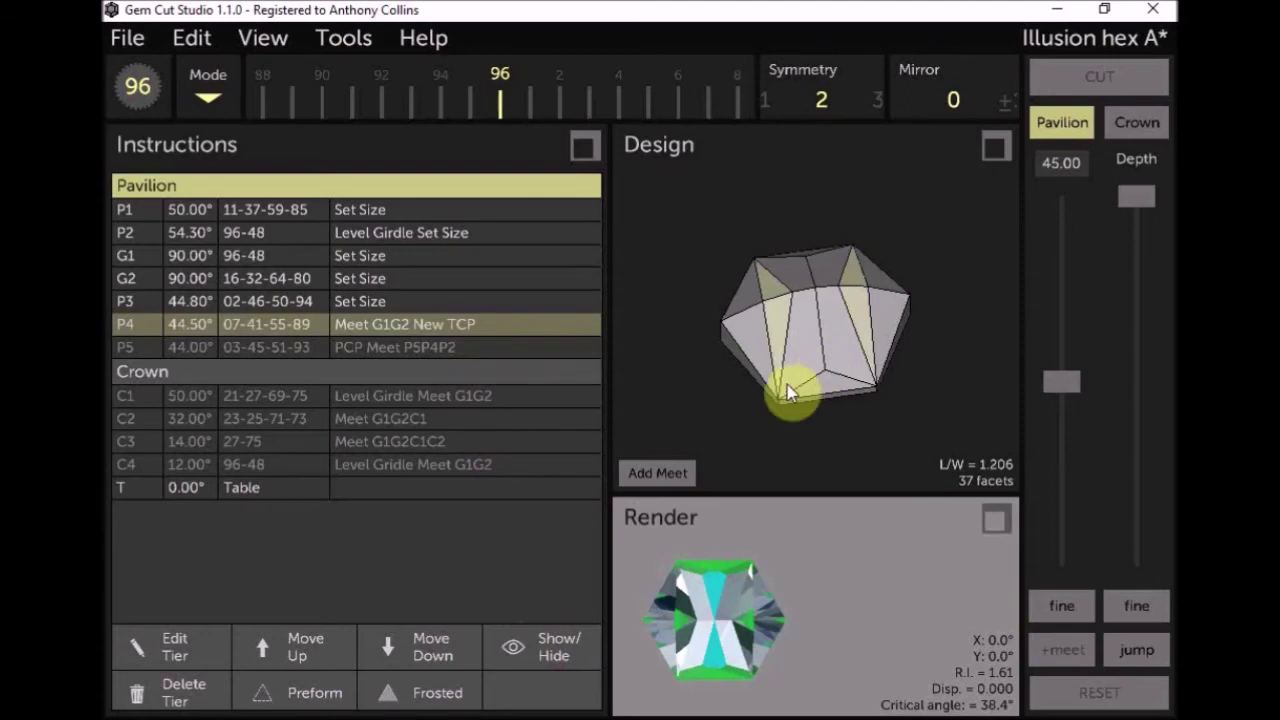
pyautogui.click(322, 347)
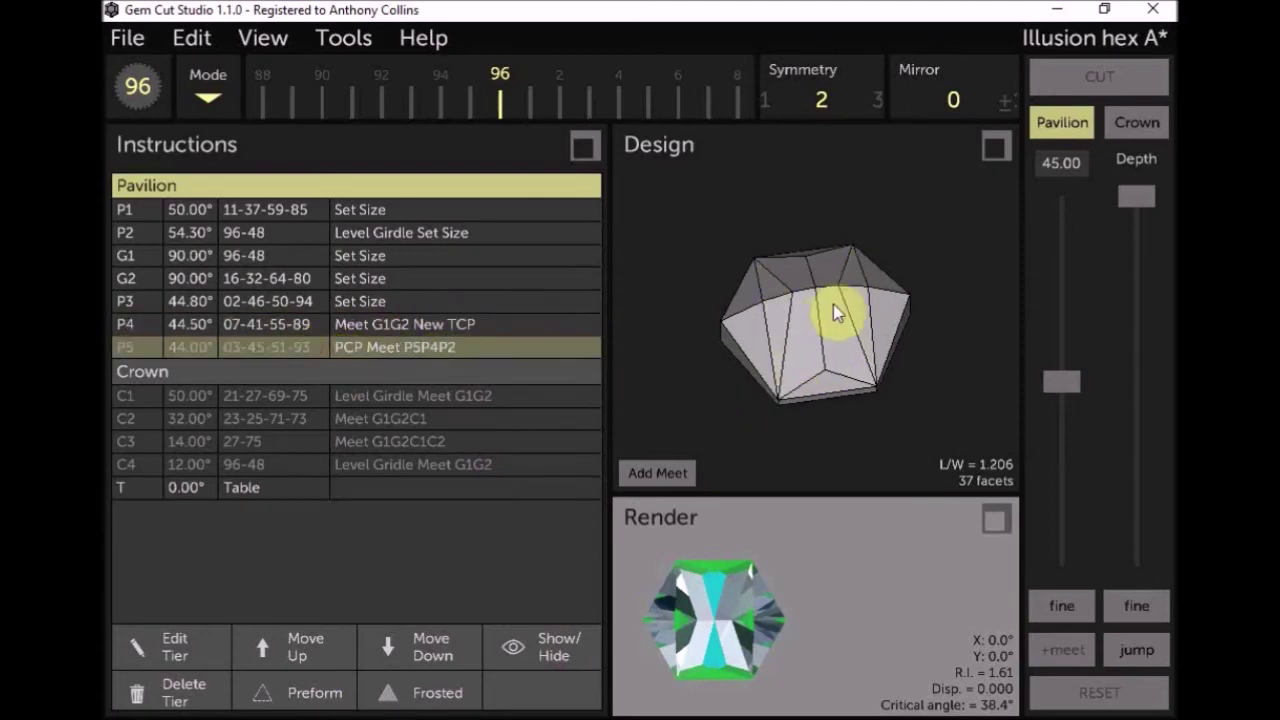
pyautogui.click(515, 655)
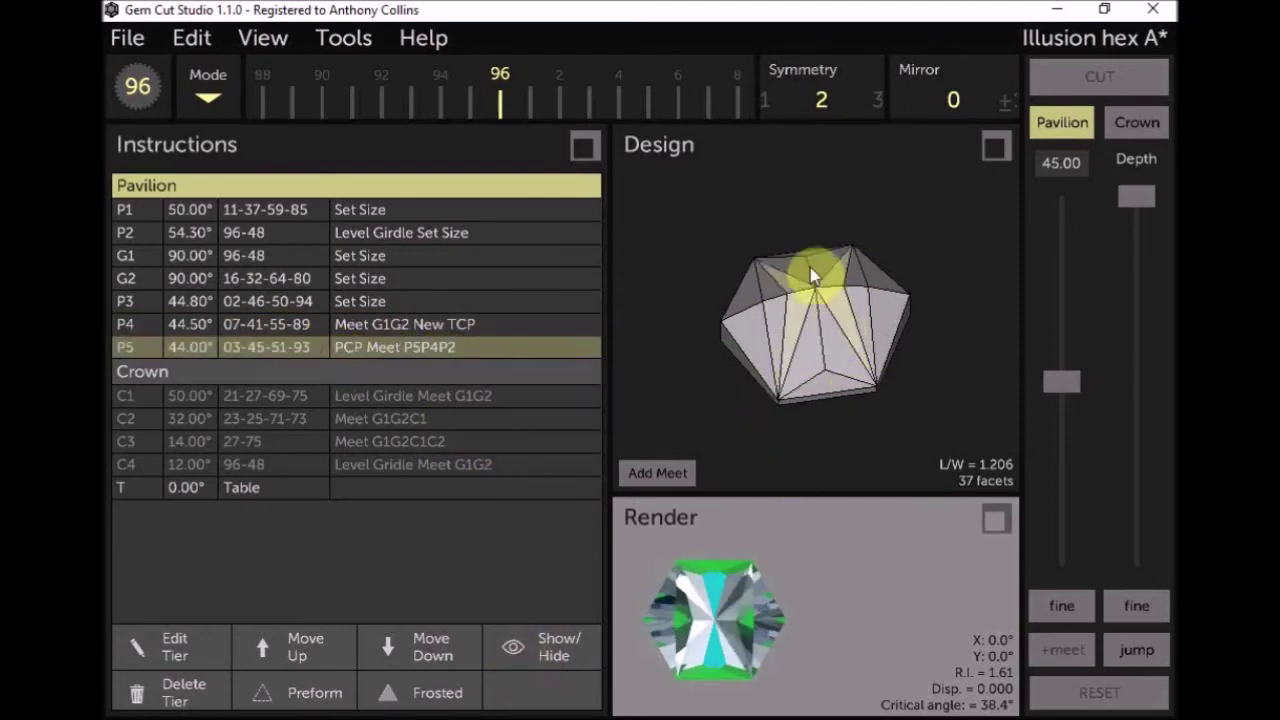
pyautogui.moveTo(783, 463); pyautogui.dragTo(766, 374)
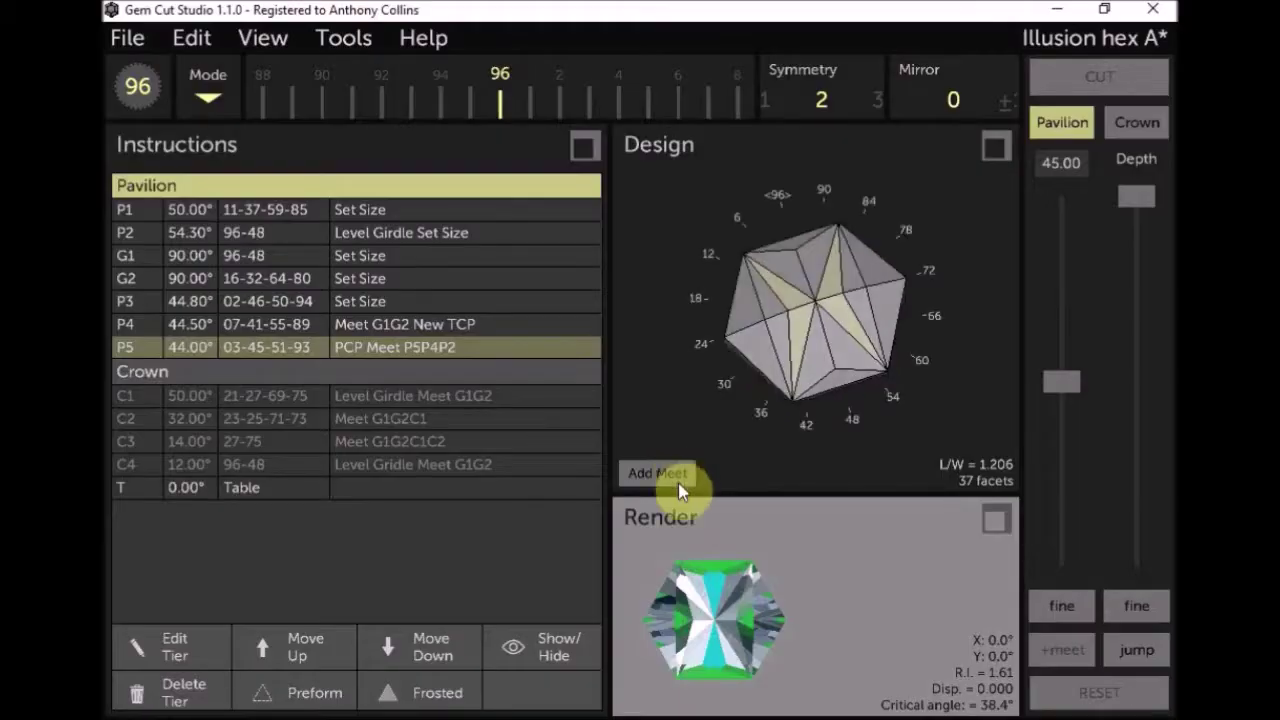
pyautogui.moveTo(678, 483); pyautogui.dragTo(702, 420)
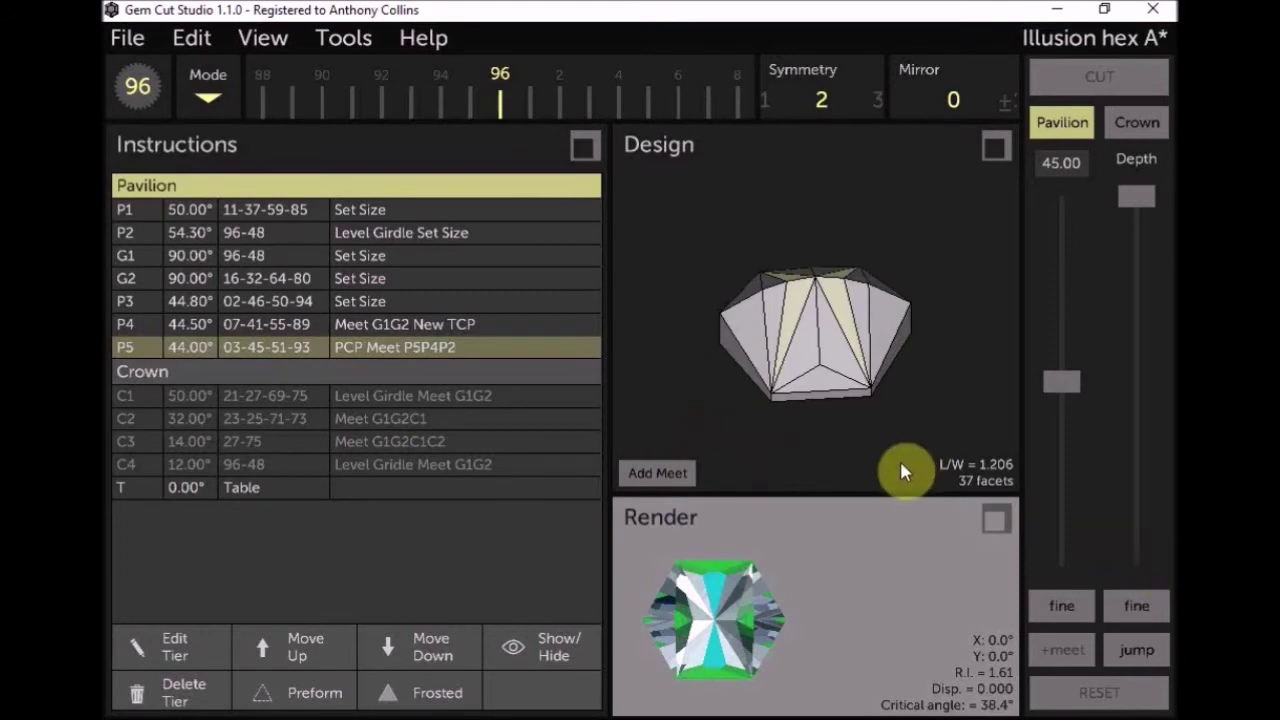
pyautogui.moveTo(886, 224); pyautogui.dragTo(900, 335)
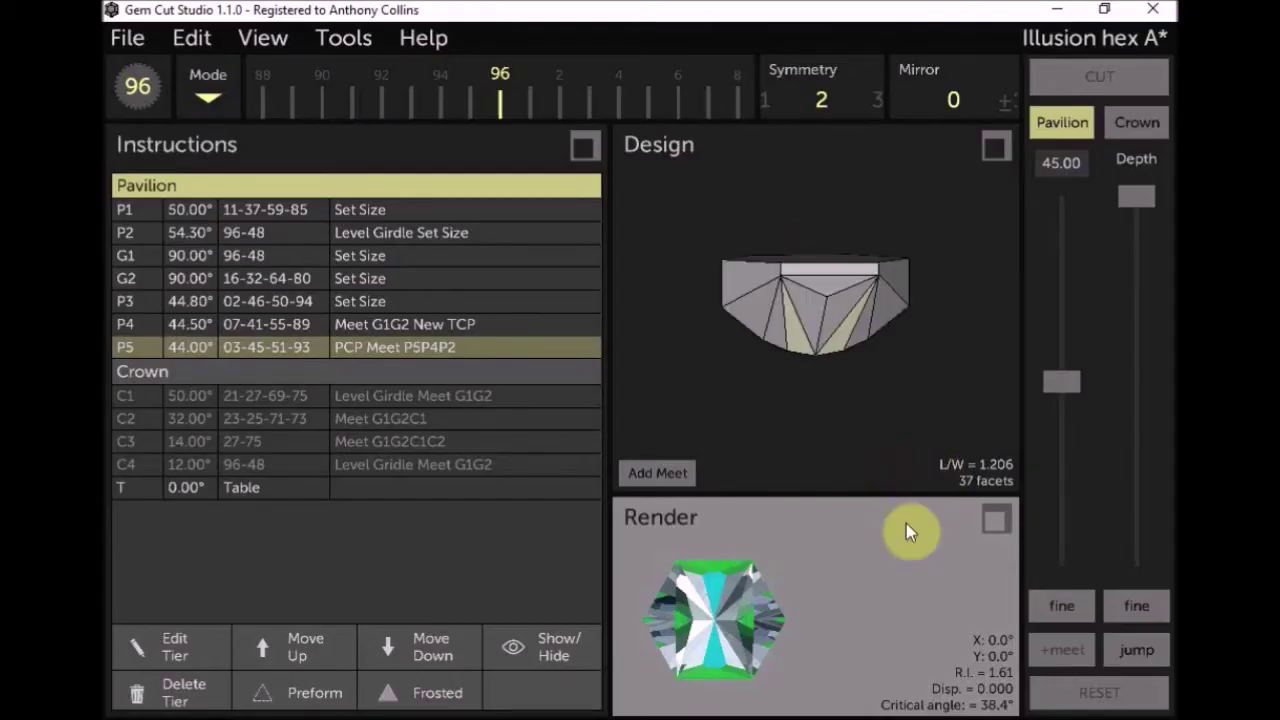
pyautogui.click(251, 398)
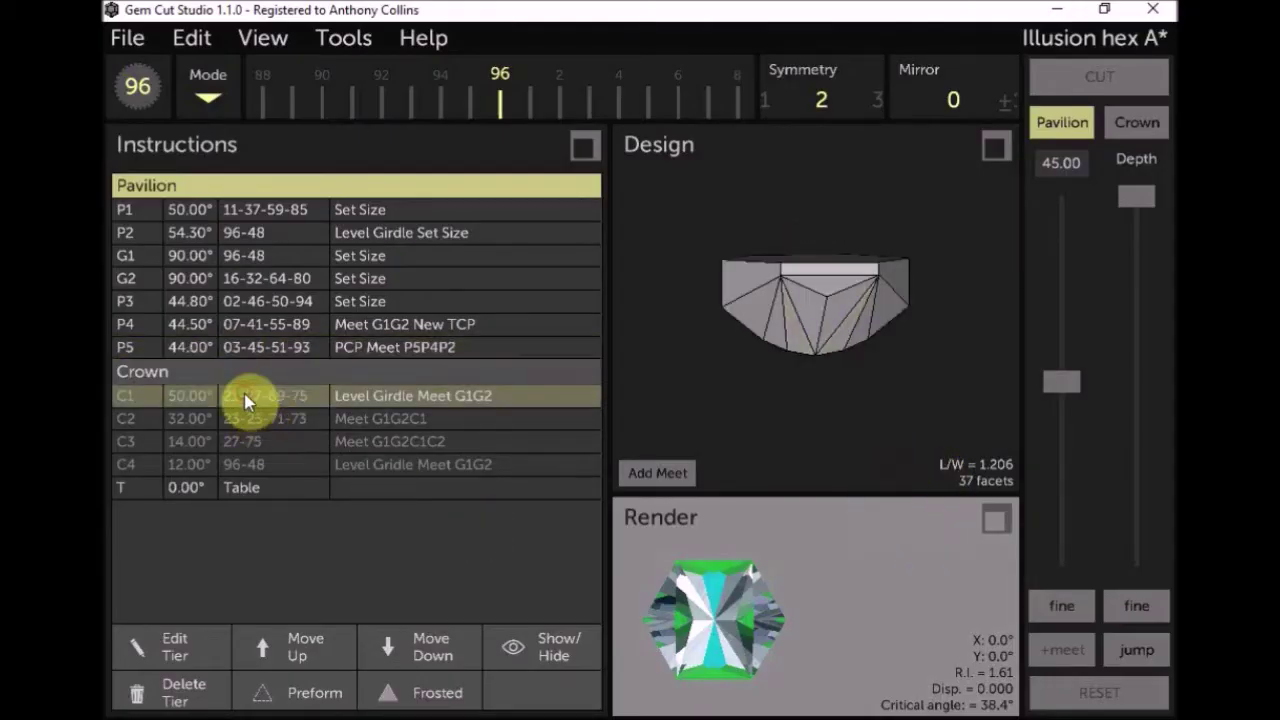
# Preview the frosted finish, then identify tiers P1, G2 and C1 by picking their facets on the gem.
pyautogui.click(420, 692)
pyautogui.click(440, 692)
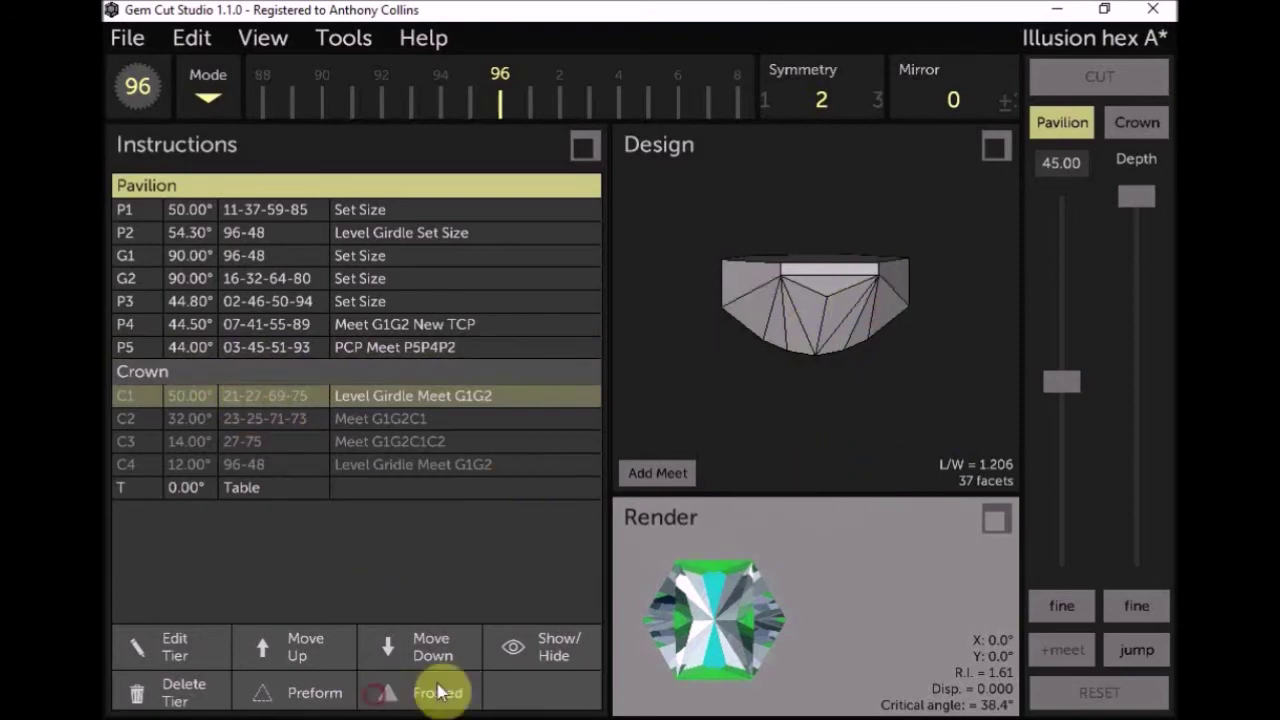
pyautogui.moveTo(805, 432); pyautogui.dragTo(930, 424)
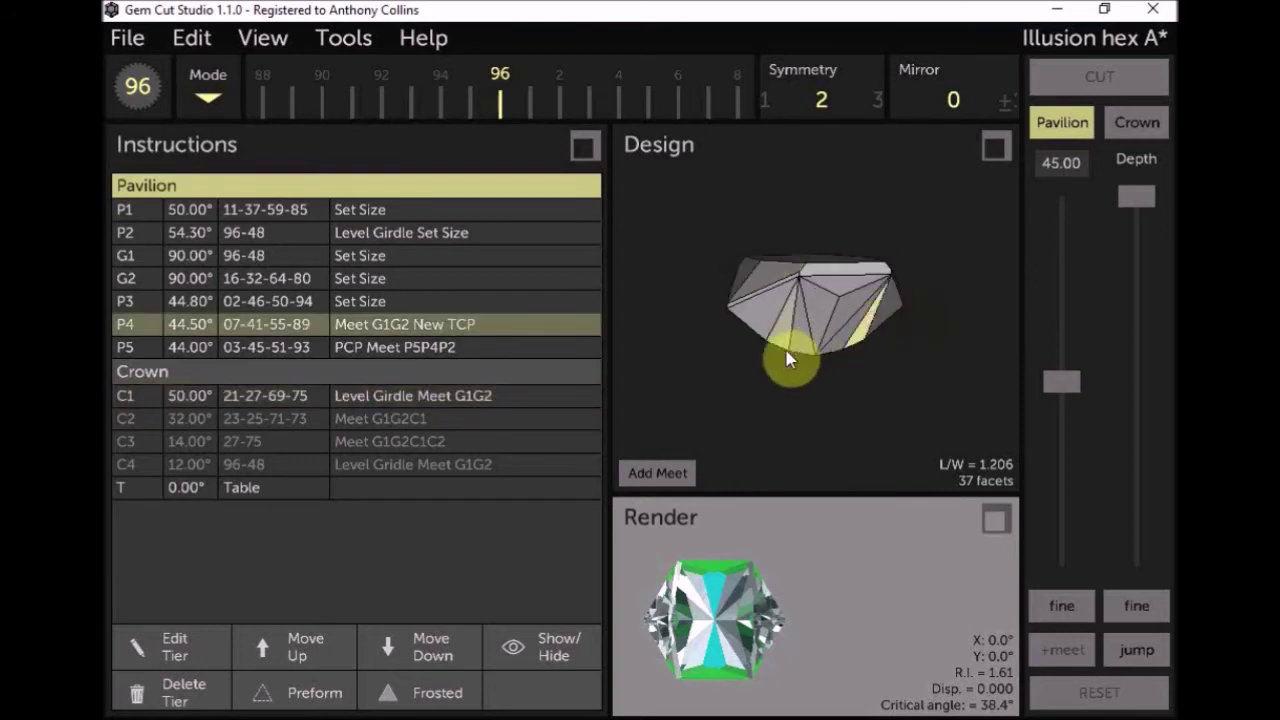
pyautogui.click(786, 281)
pyautogui.click(787, 282)
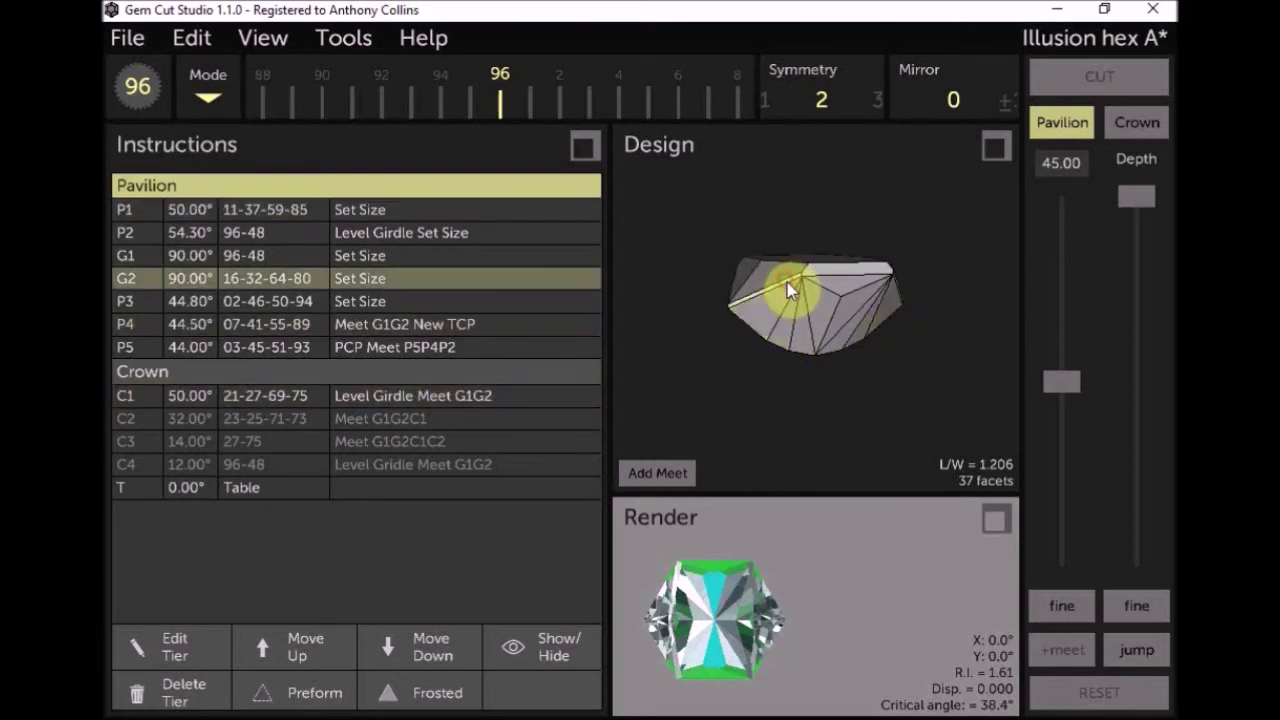
pyautogui.click(775, 280)
pyautogui.moveTo(773, 283); pyautogui.dragTo(772, 385)
pyautogui.moveTo(897, 287); pyautogui.dragTo(1034, 394)
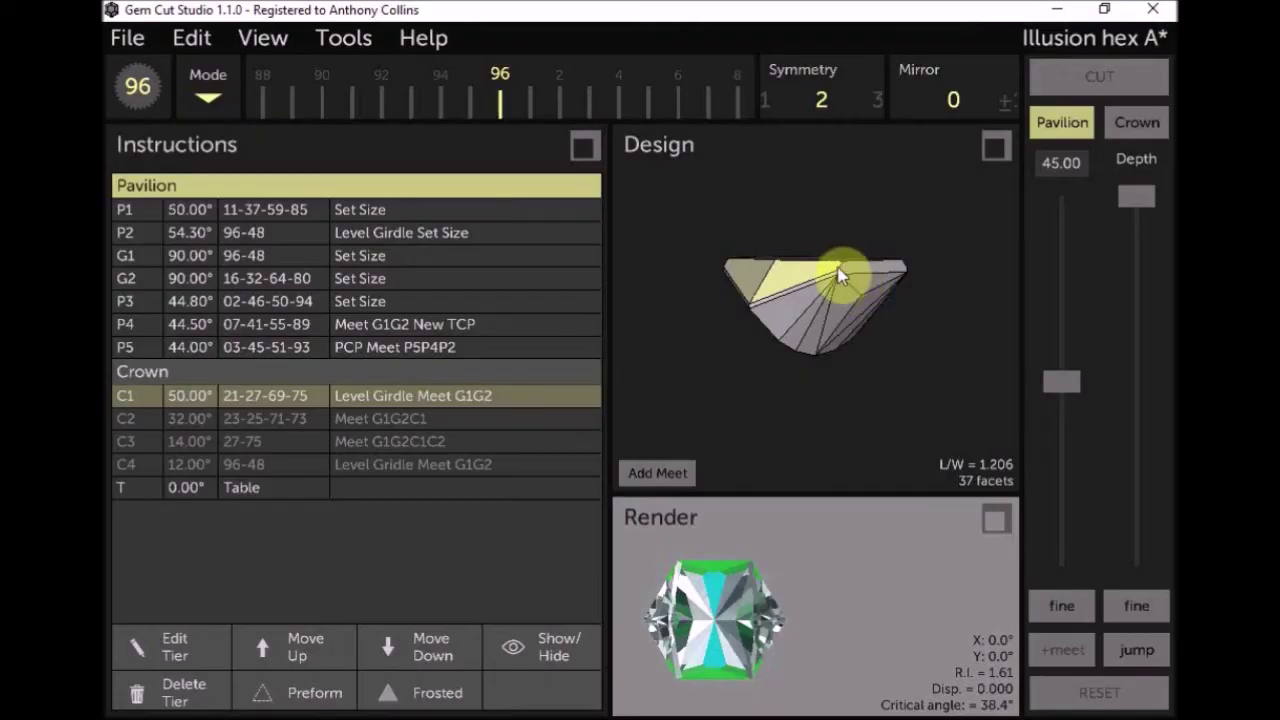
# Unhide the C2 32.00° crown tier and orbit the gem to view its facets.
pyautogui.click(266, 420)
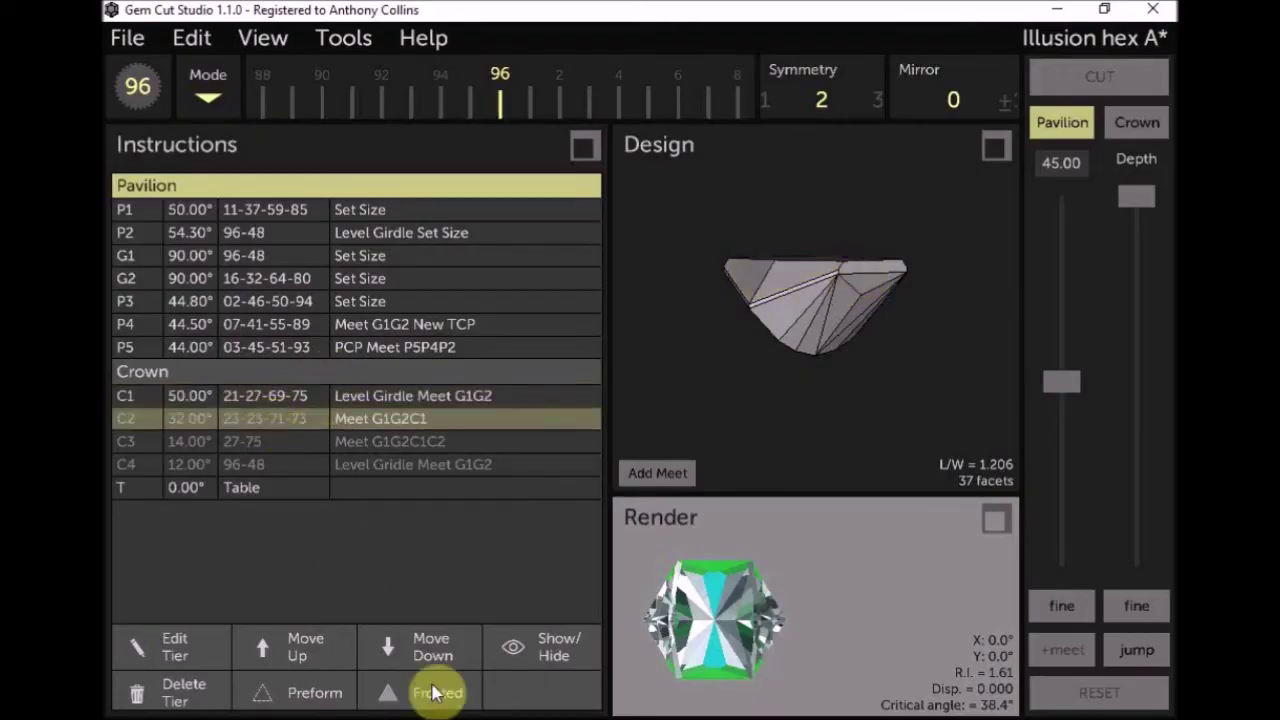
pyautogui.click(549, 647)
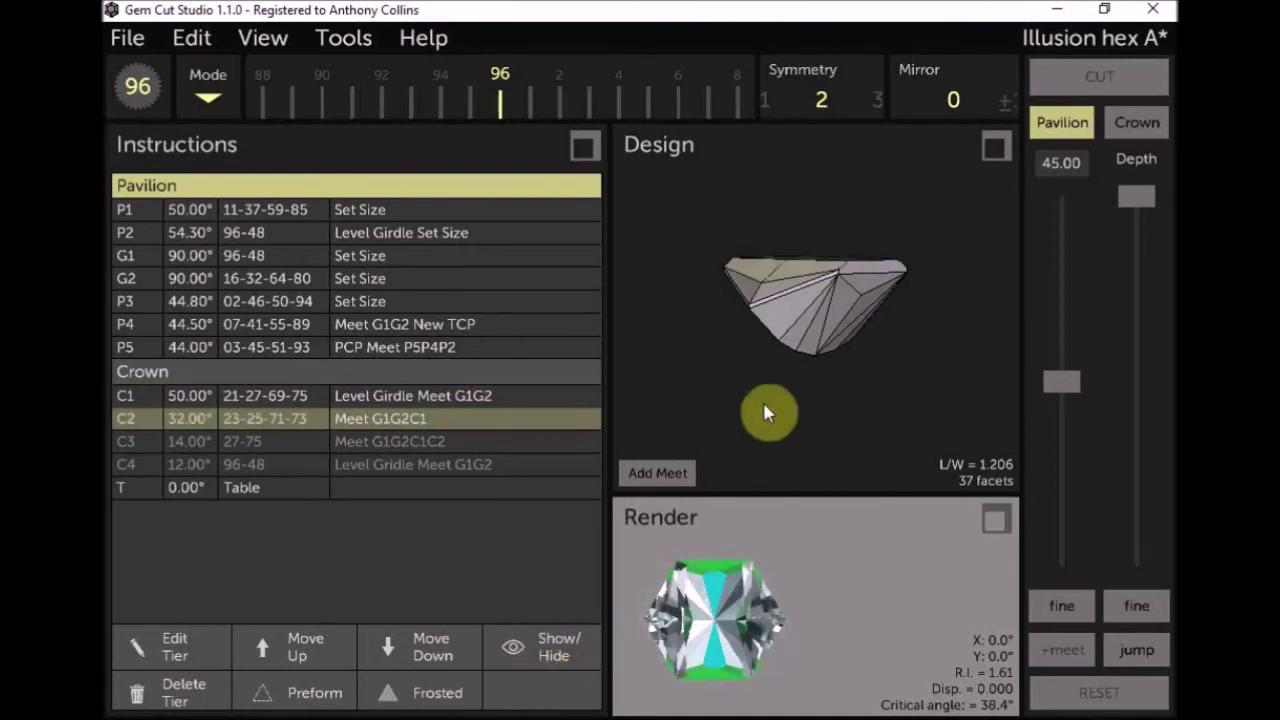
pyautogui.moveTo(762, 399); pyautogui.dragTo(816, 452)
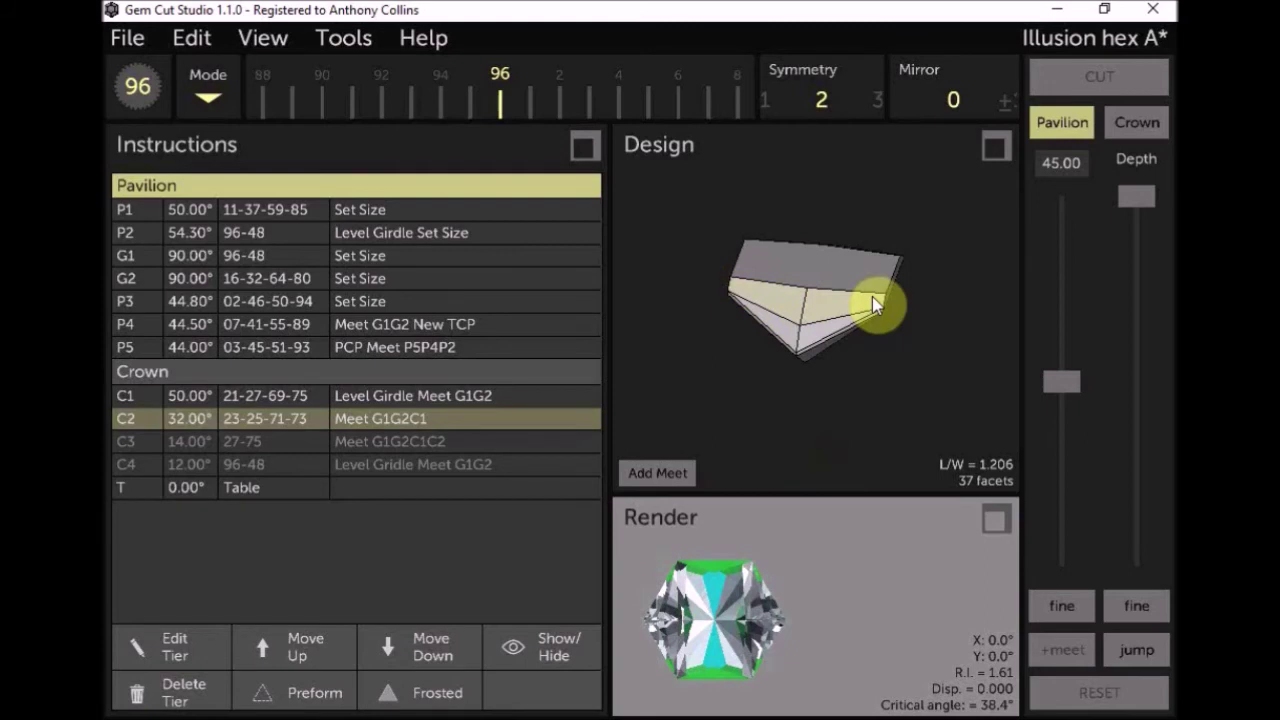
pyautogui.moveTo(888, 309); pyautogui.dragTo(853, 297)
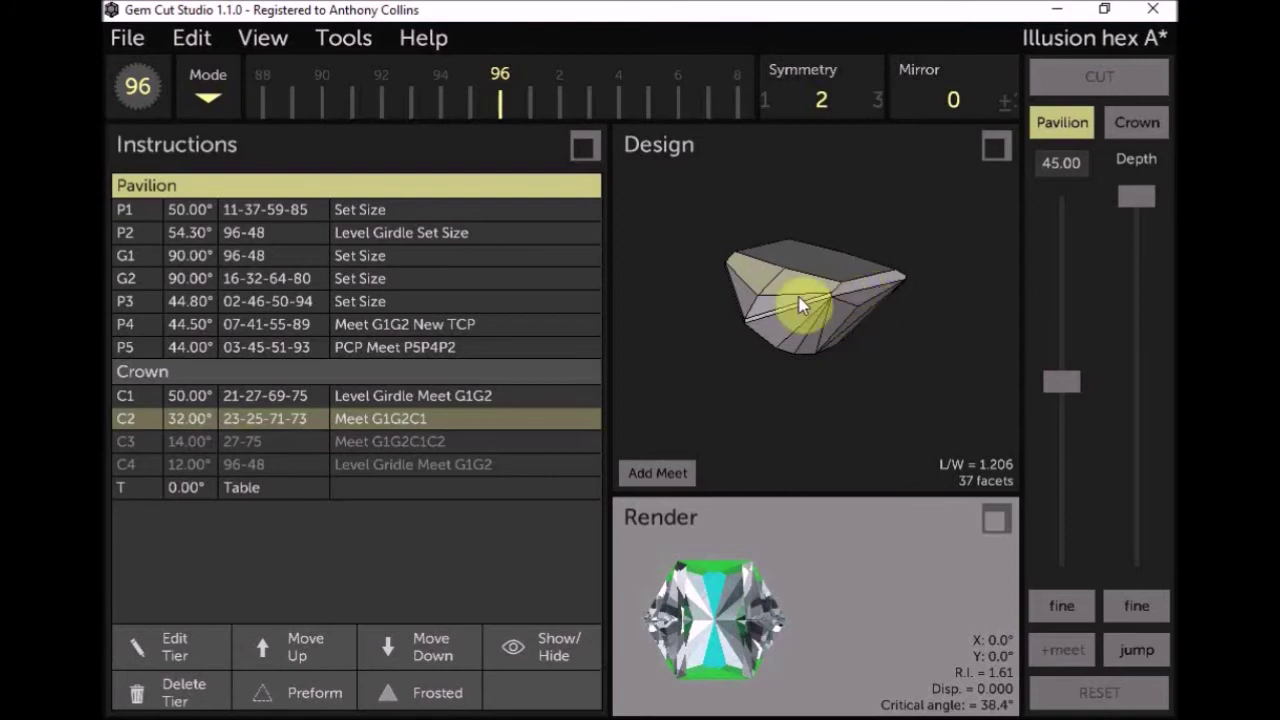
pyautogui.click(237, 438)
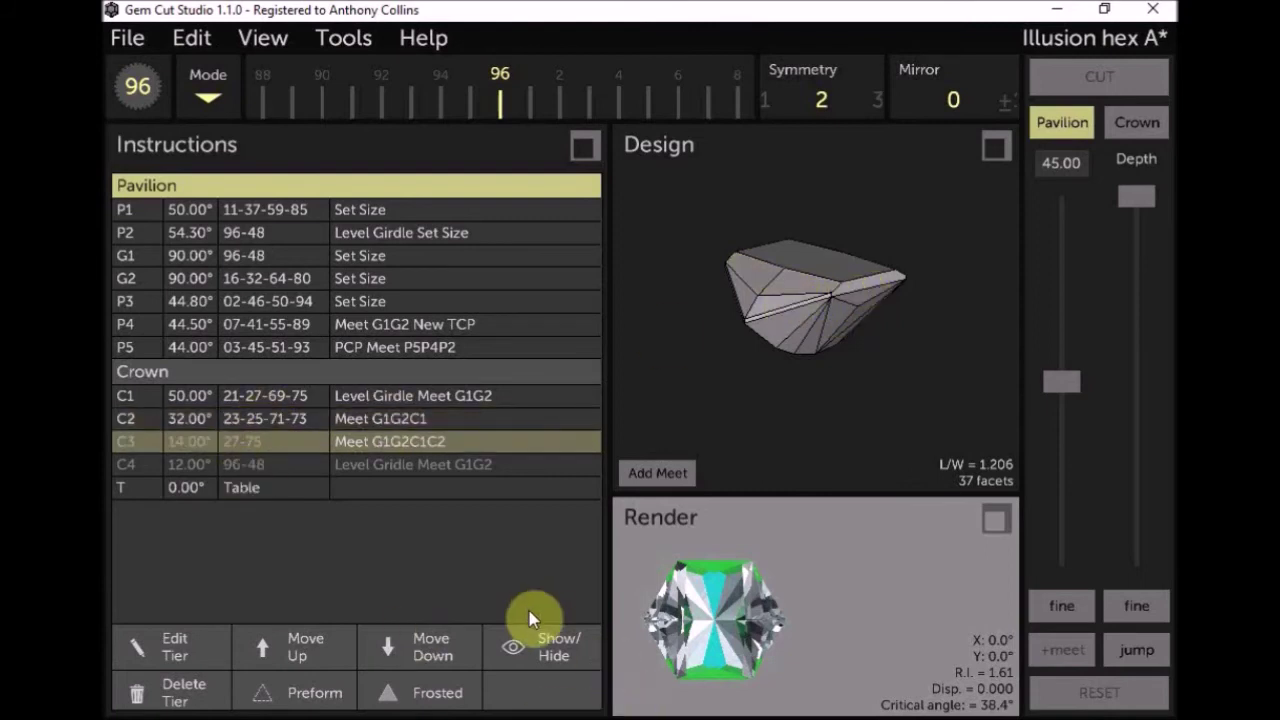
# Unhide crown tiers C3 (14.00°) and C4 (12.00°), rotating the gem to inspect the new facets.
pyautogui.click(548, 651)
pyautogui.moveTo(900, 386); pyautogui.dragTo(829, 337)
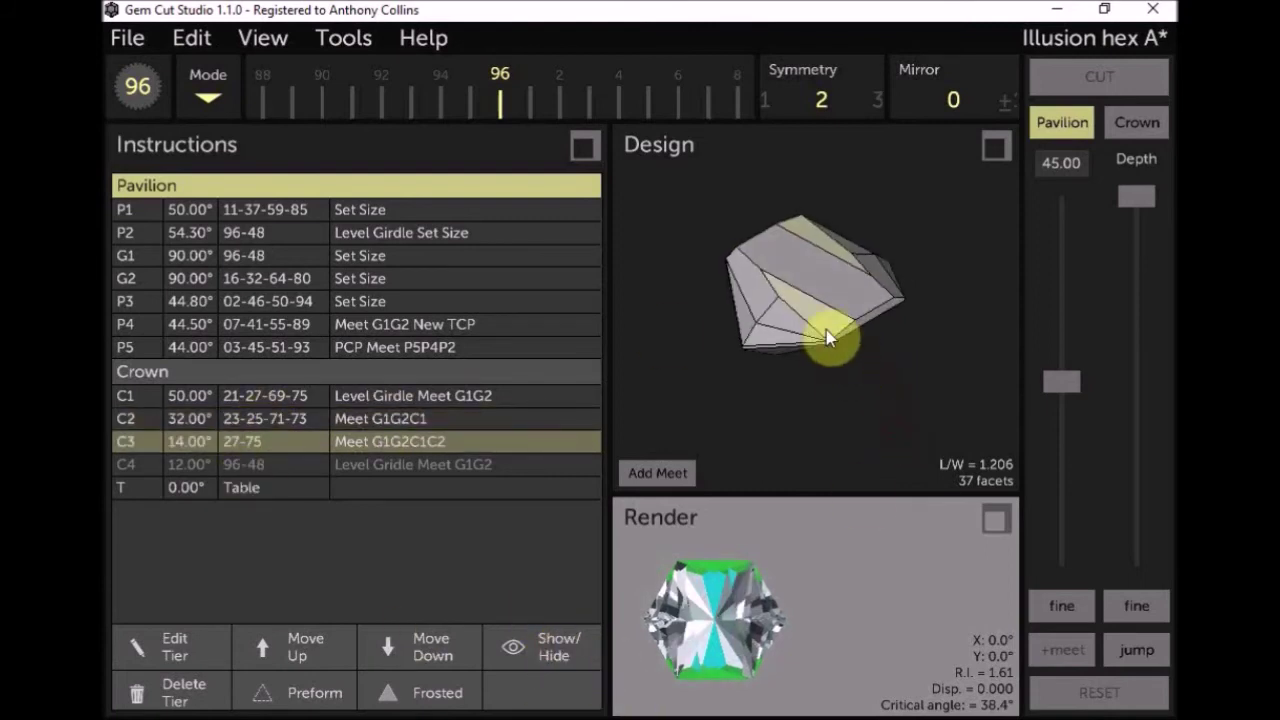
pyautogui.moveTo(751, 214); pyautogui.dragTo(792, 233)
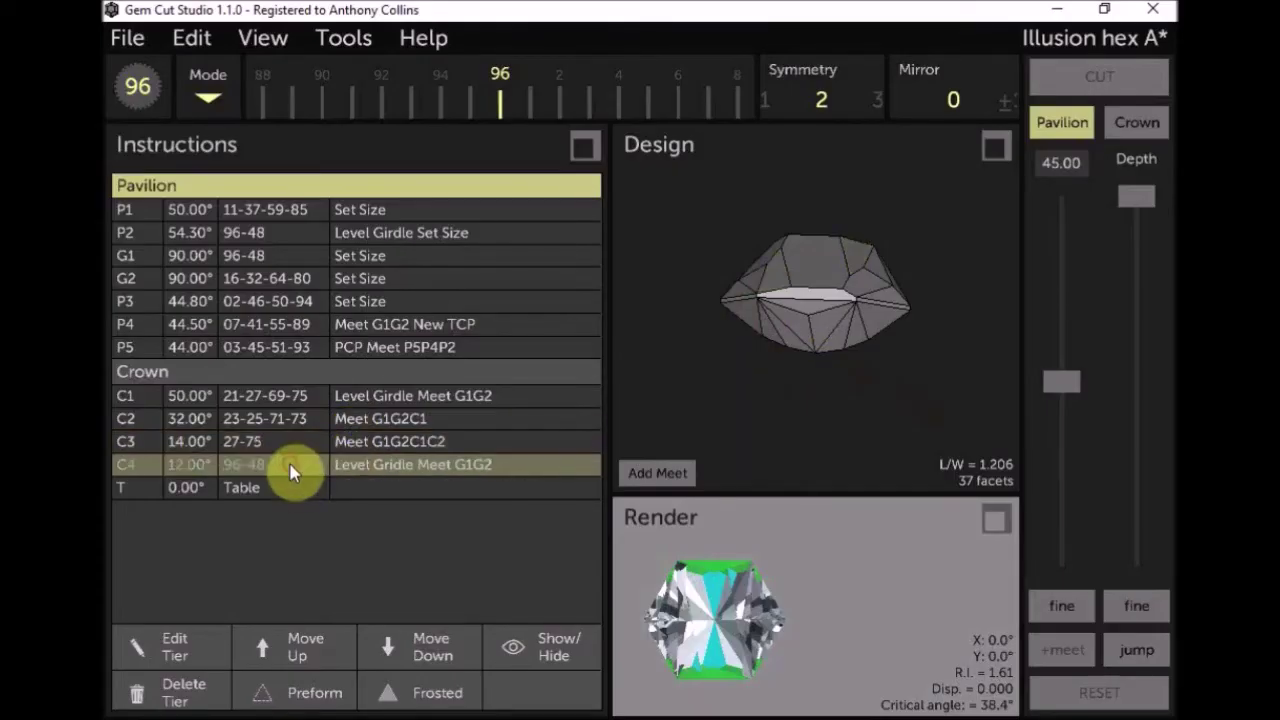
pyautogui.click(514, 649)
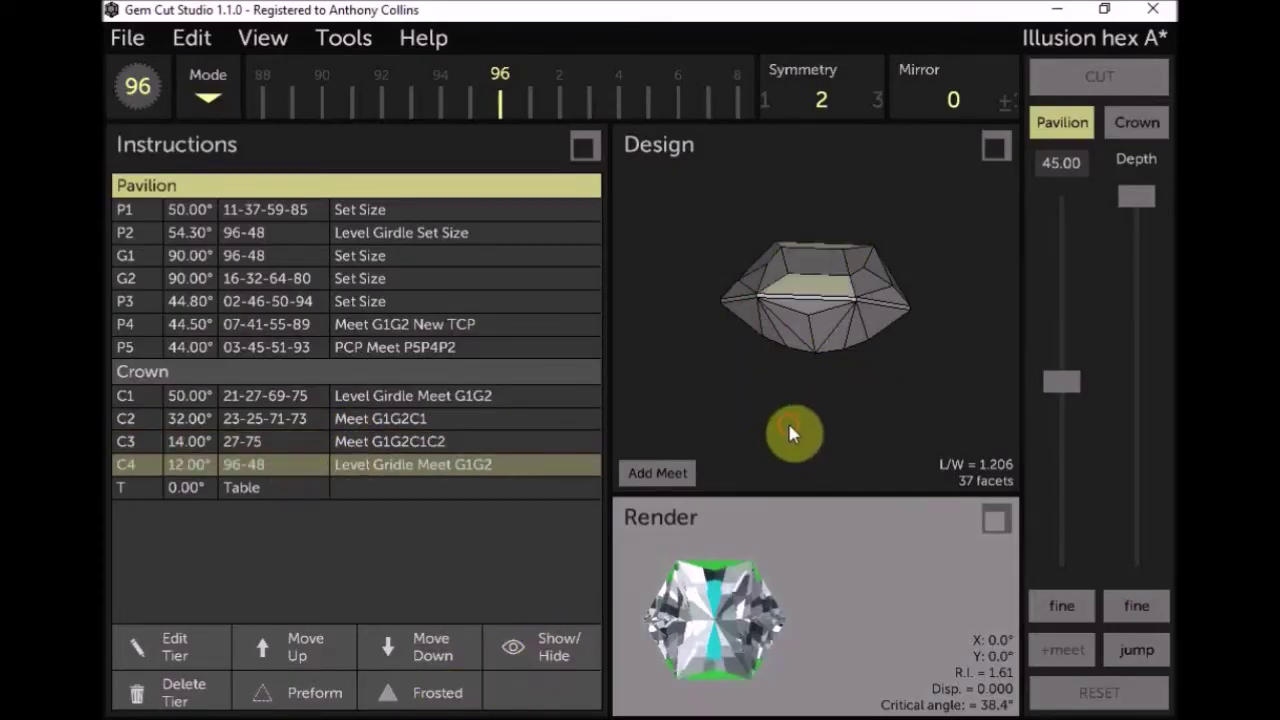
pyautogui.moveTo(789, 427); pyautogui.dragTo(811, 303)
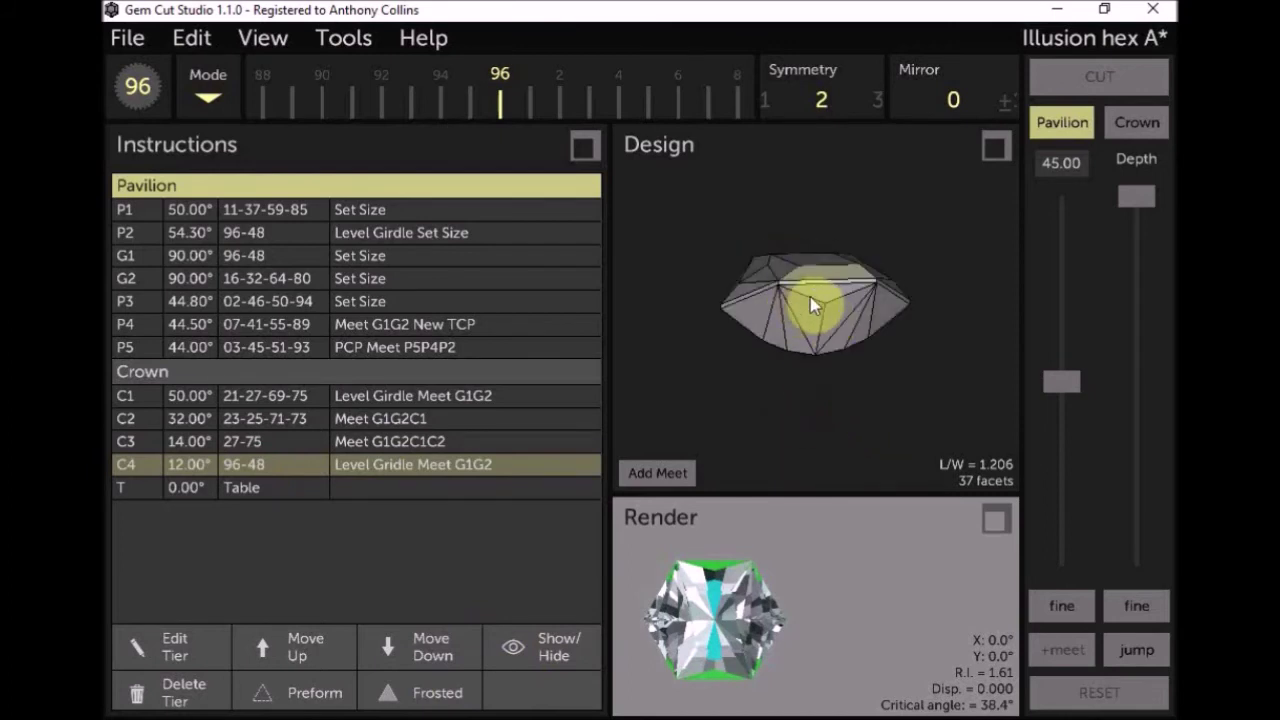
pyautogui.moveTo(905, 281); pyautogui.dragTo(821, 367)
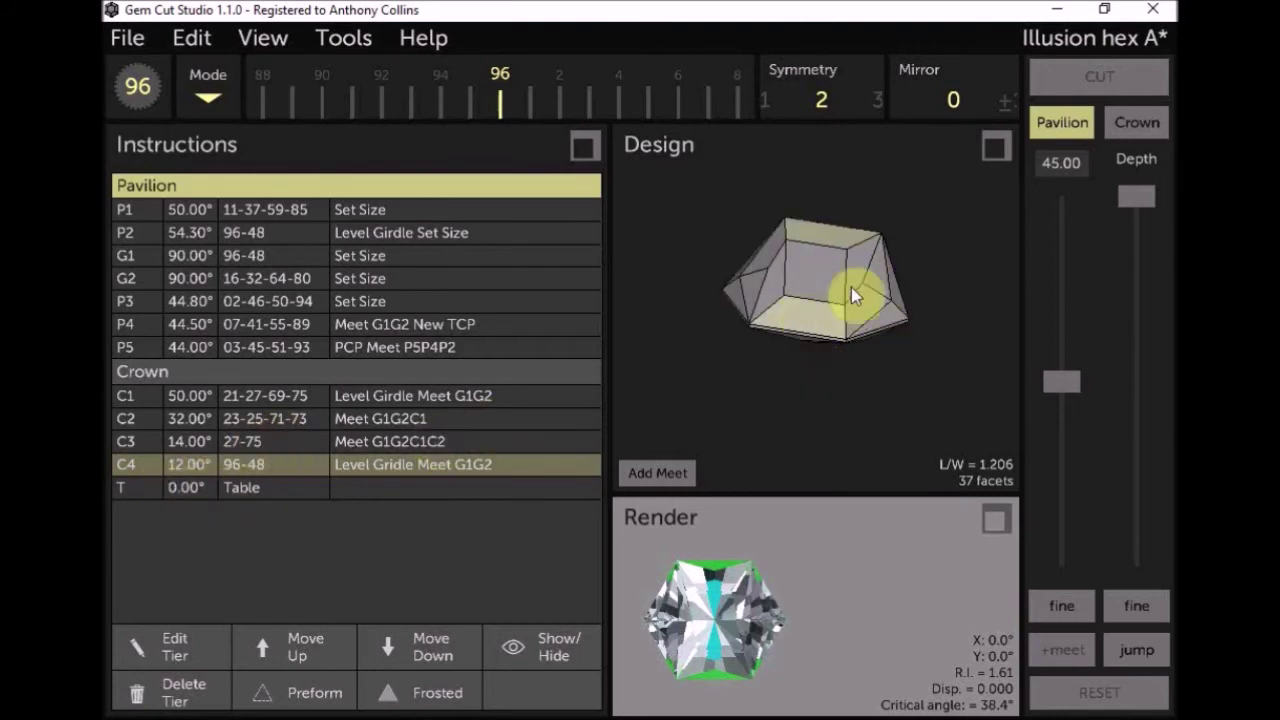
pyautogui.click(806, 294)
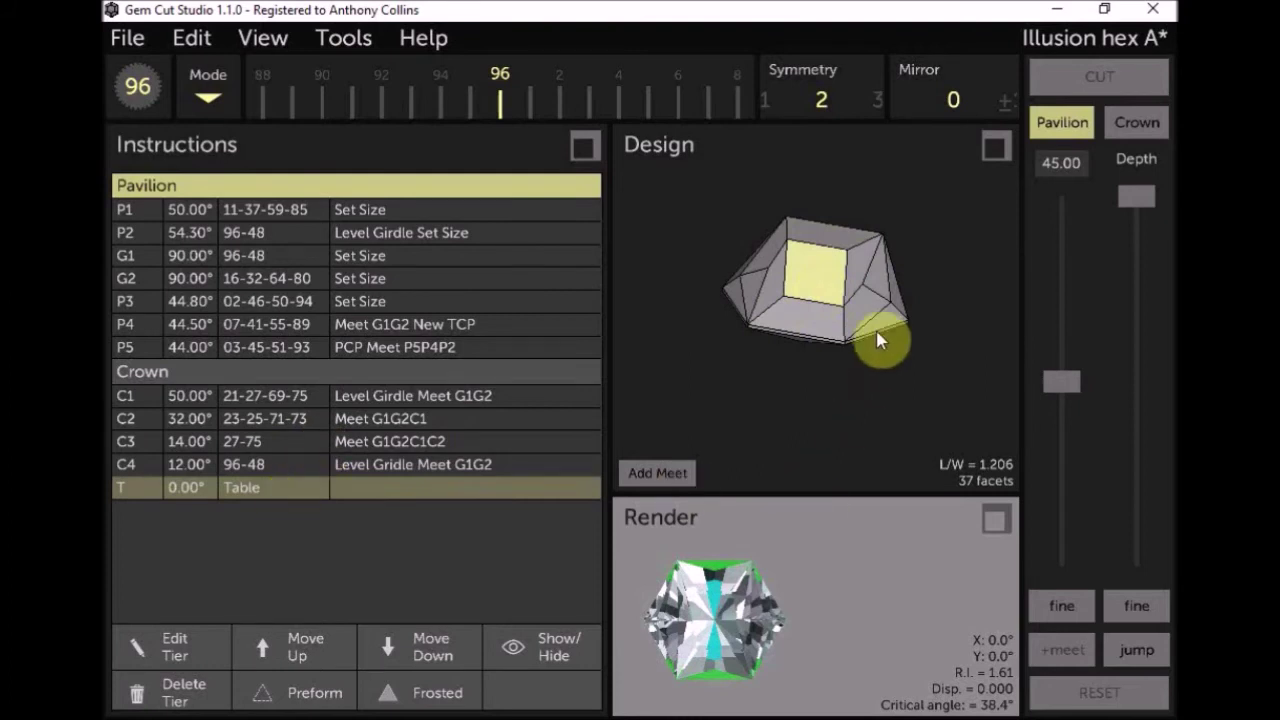
pyautogui.click(804, 316)
pyautogui.click(772, 285)
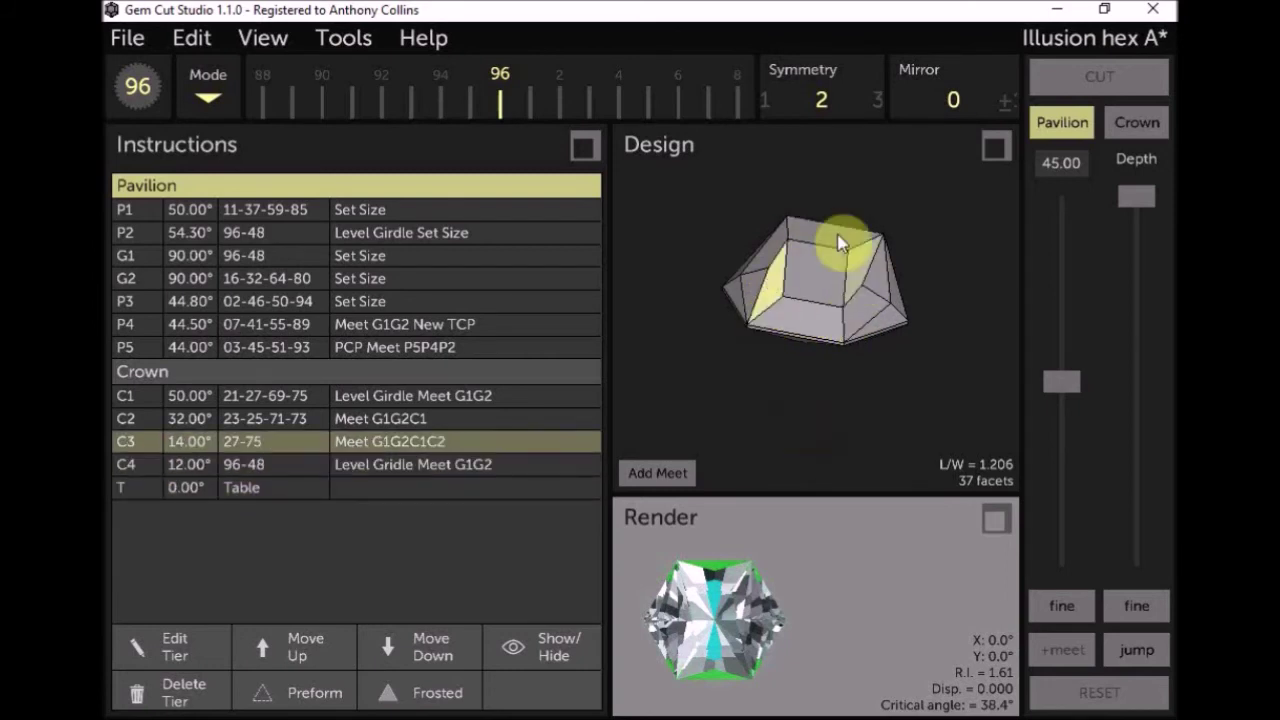
pyautogui.click(778, 272)
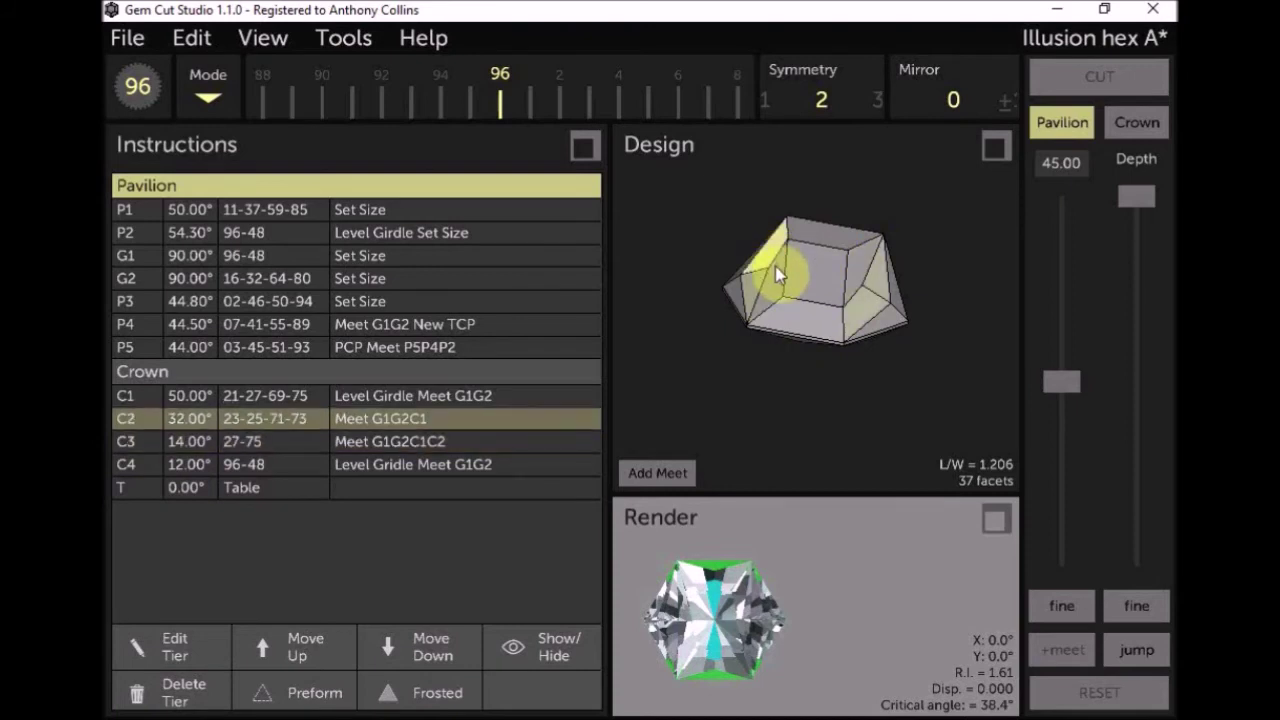
pyautogui.click(823, 284)
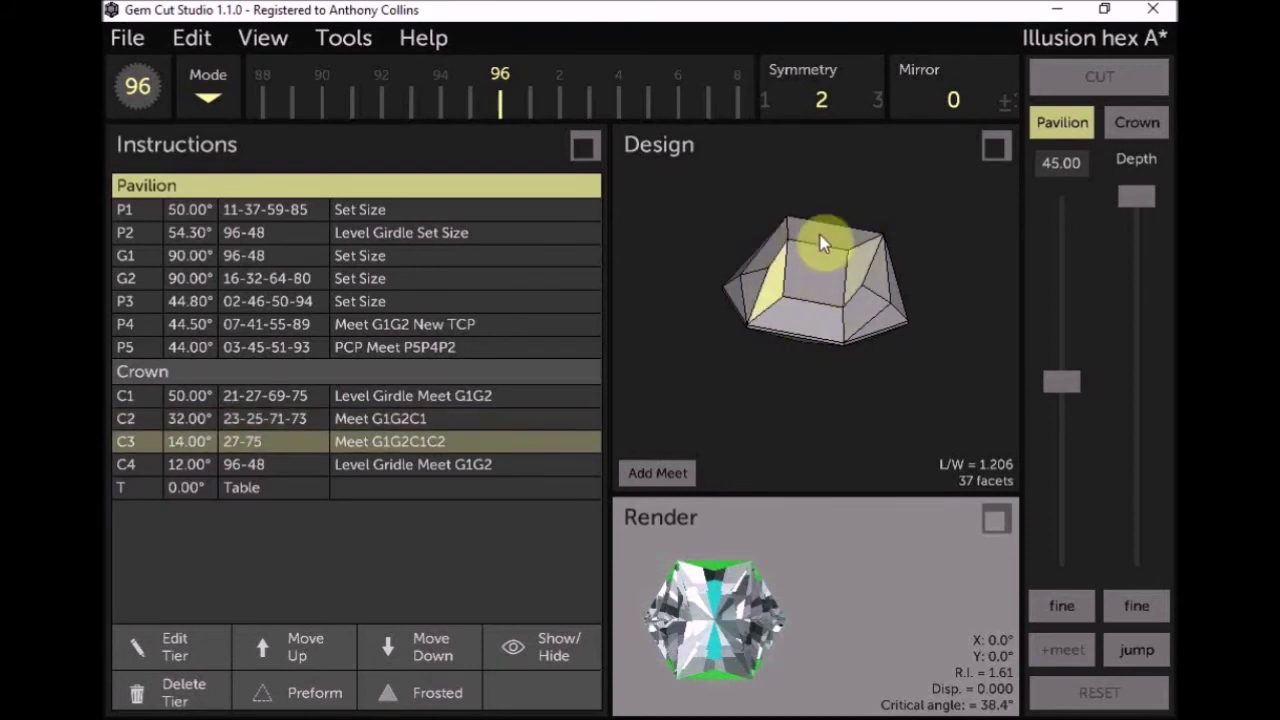
pyautogui.click(820, 235)
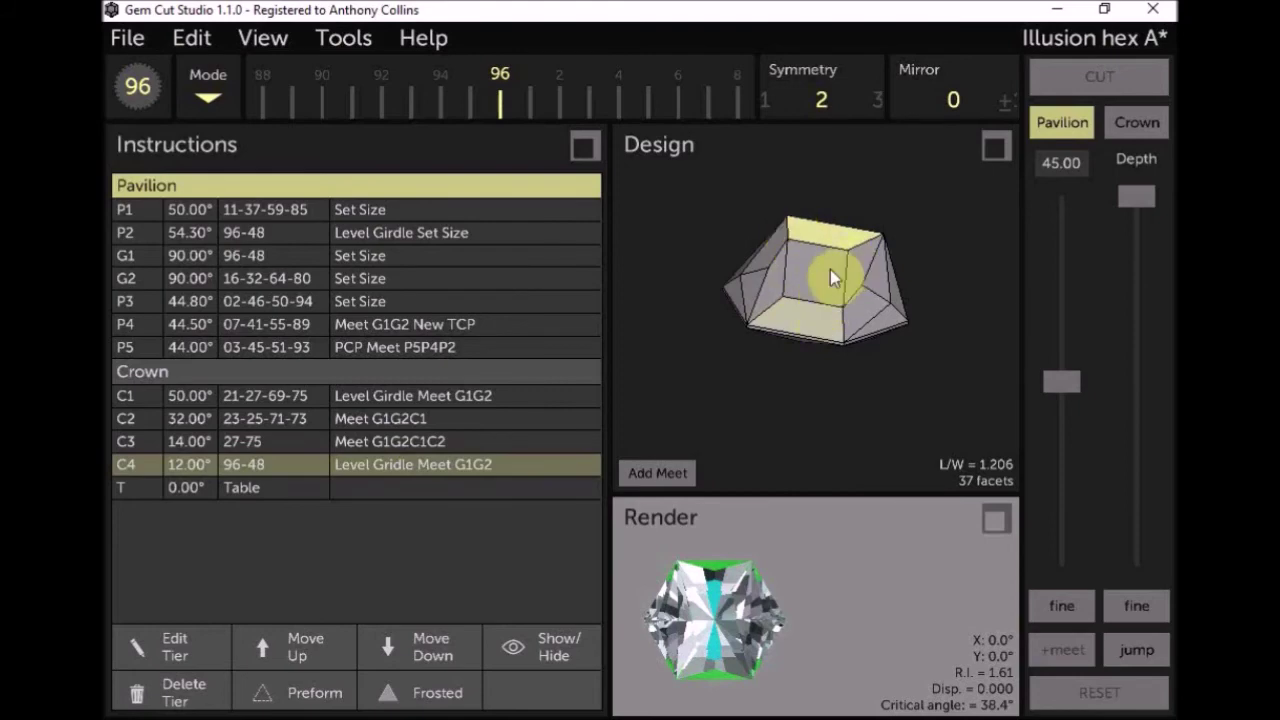
pyautogui.click(848, 350)
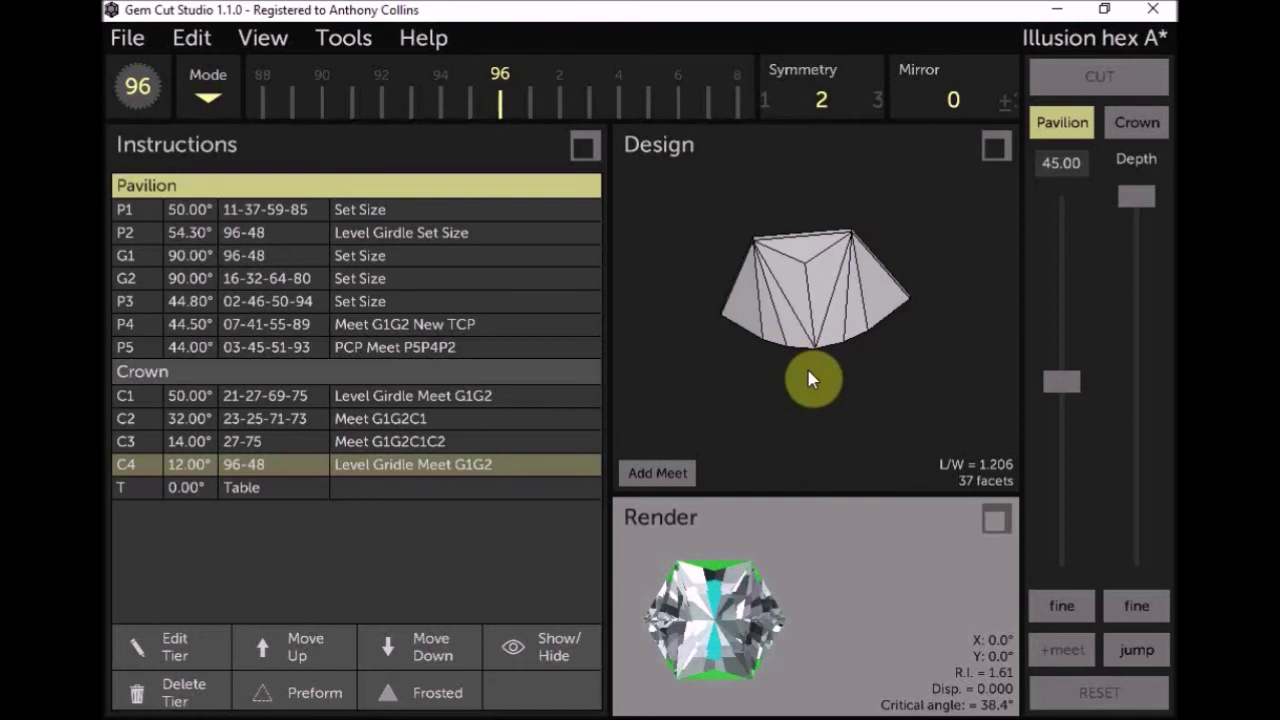
# Identify the tiers of a girdle facet and a crown facet while rotating the gem around the girdle and crown.
pyautogui.click(753, 252)
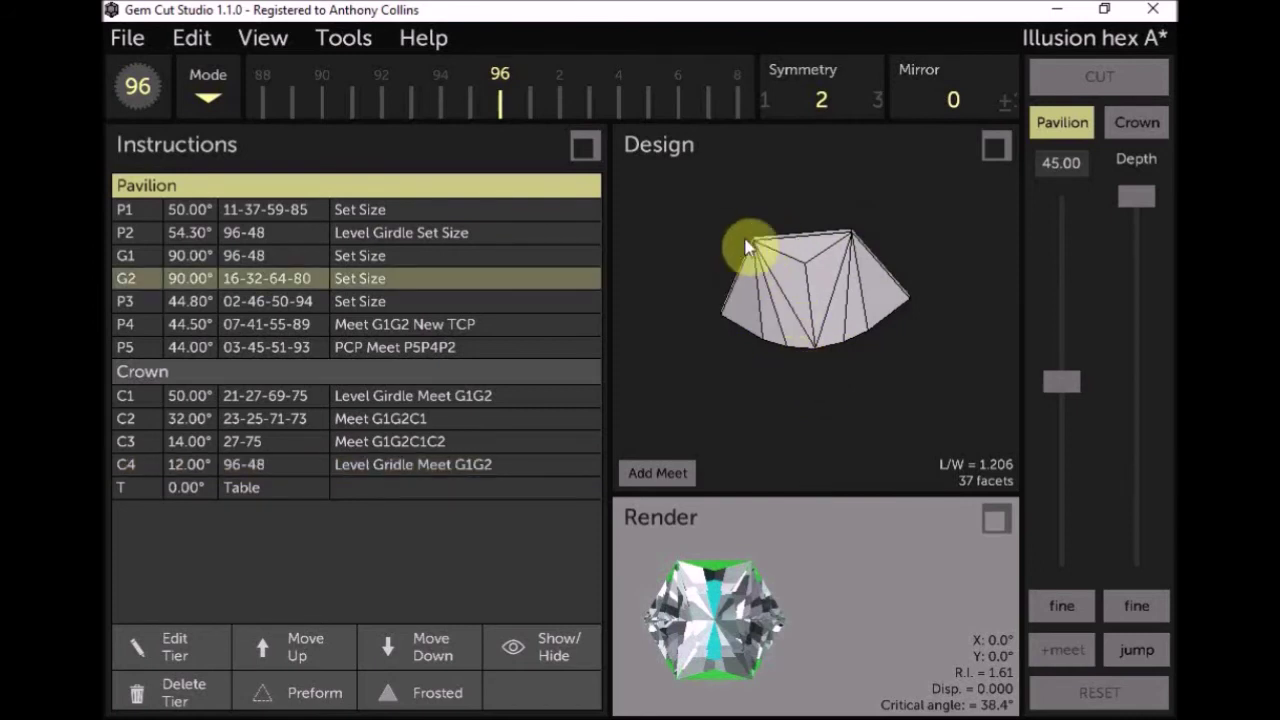
pyautogui.moveTo(843, 337); pyautogui.dragTo(787, 290)
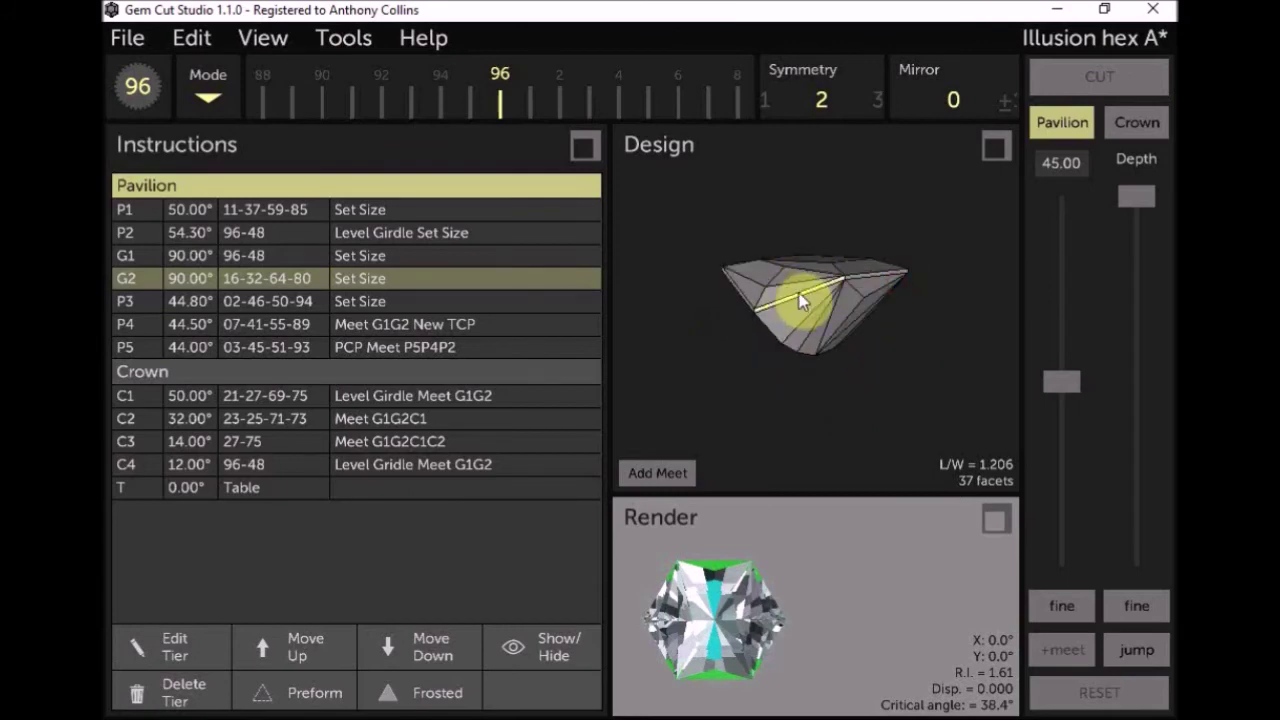
pyautogui.moveTo(800, 292); pyautogui.dragTo(742, 322)
pyautogui.click(820, 315)
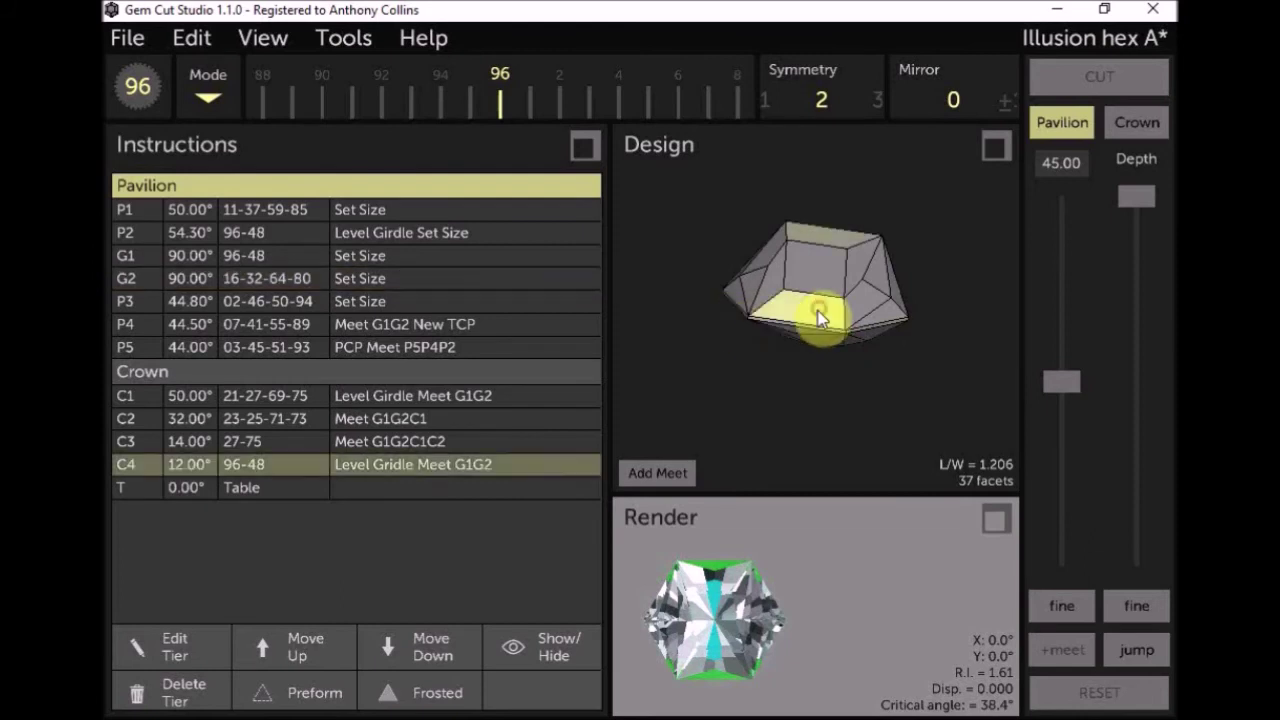
pyautogui.moveTo(889, 346); pyautogui.dragTo(916, 307)
pyautogui.moveTo(891, 263); pyautogui.dragTo(849, 346)
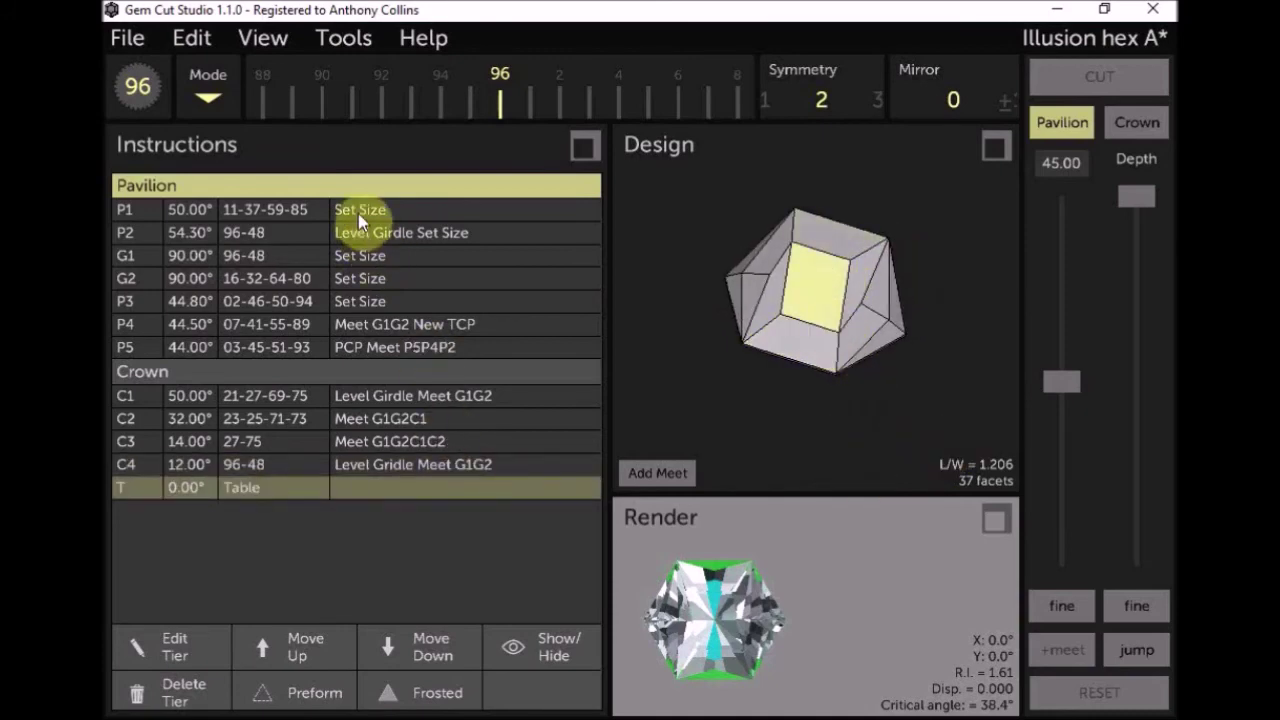
# Return to pavilion tier P1, view the gem from side and top, then run Tools > Tilt Performance.
pyautogui.click(278, 209)
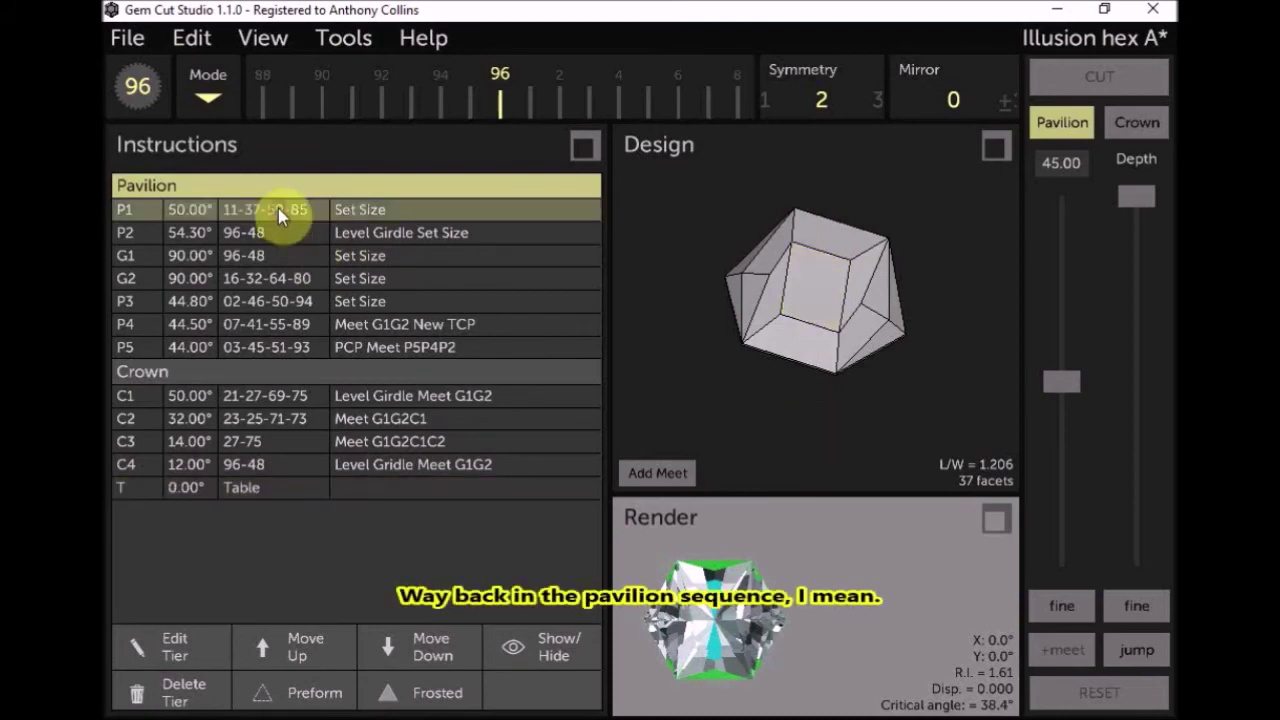
pyautogui.moveTo(938, 445); pyautogui.dragTo(984, 335)
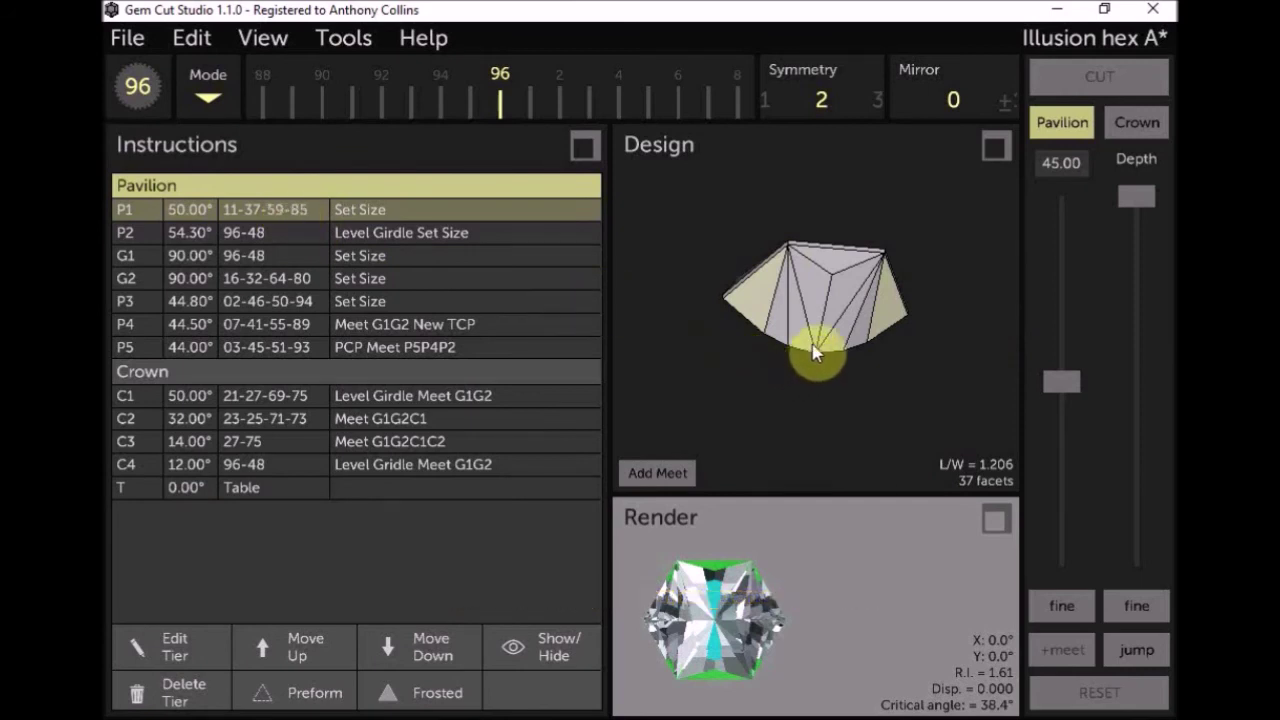
pyautogui.moveTo(822, 305); pyautogui.dragTo(811, 445)
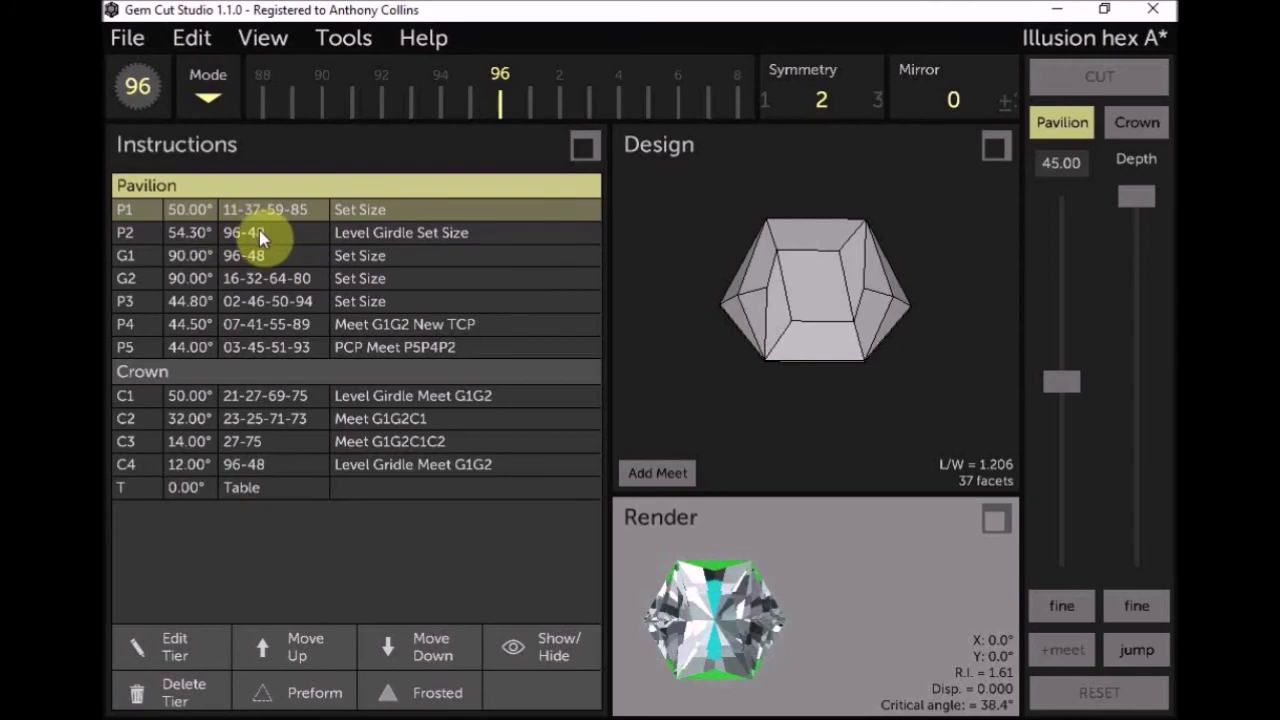
pyautogui.moveTo(894, 430); pyautogui.dragTo(828, 322)
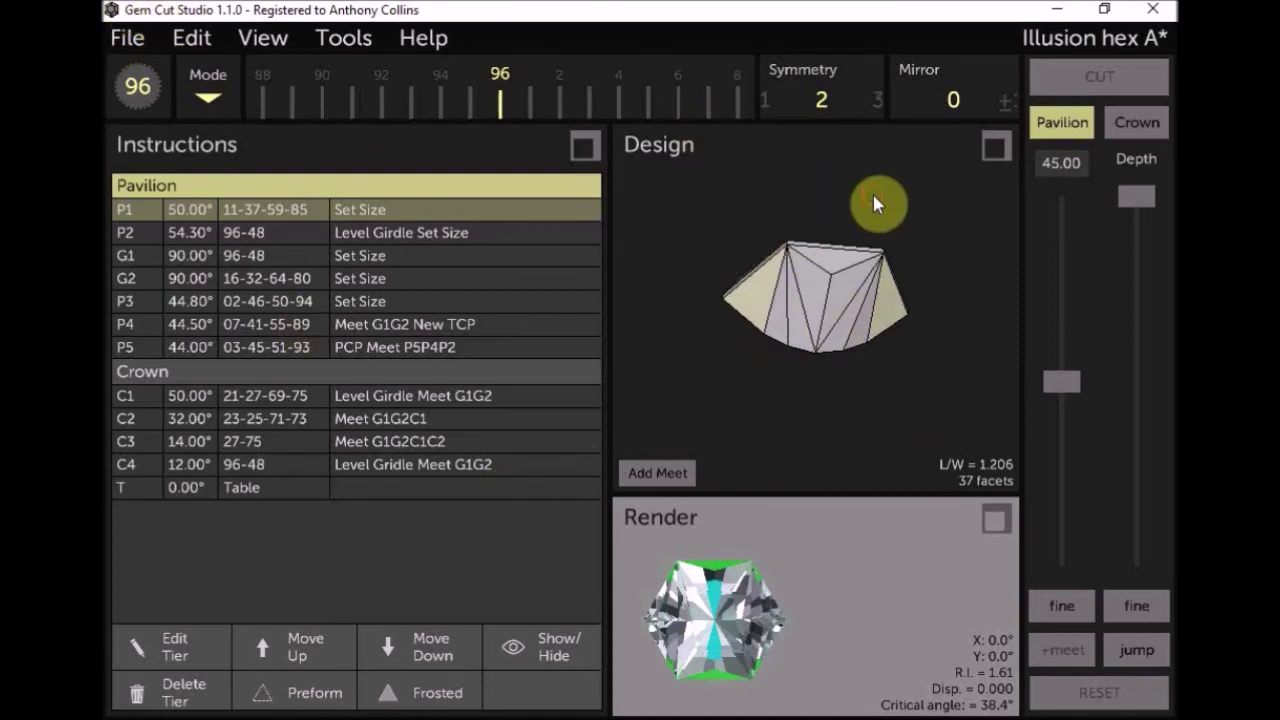
pyautogui.moveTo(873, 201); pyautogui.dragTo(830, 255)
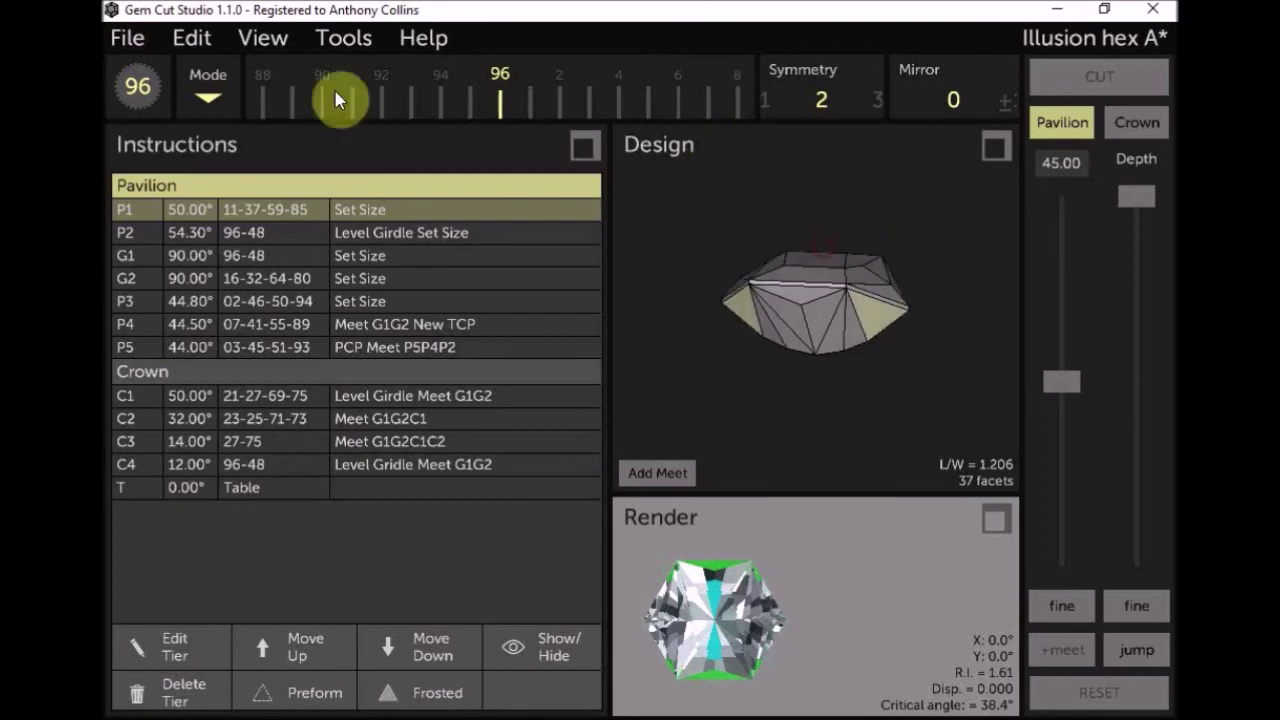
pyautogui.click(341, 38)
pyautogui.click(349, 69)
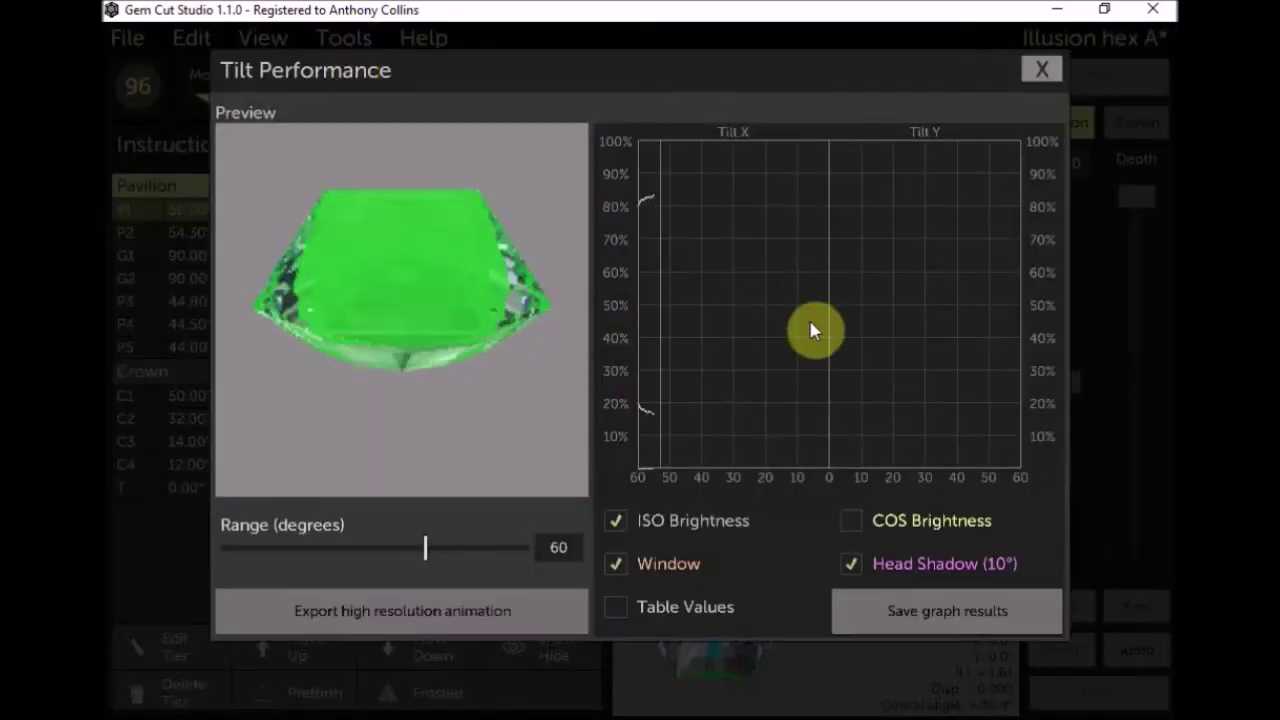